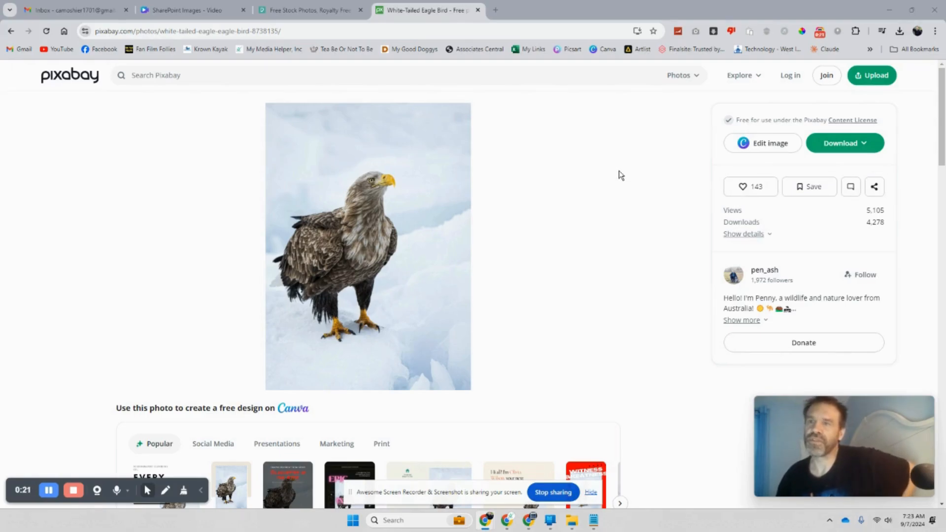
Step: Open Microsoft 365 in a new browser tab using the saved My Media Helper bookmark
click(498, 12)
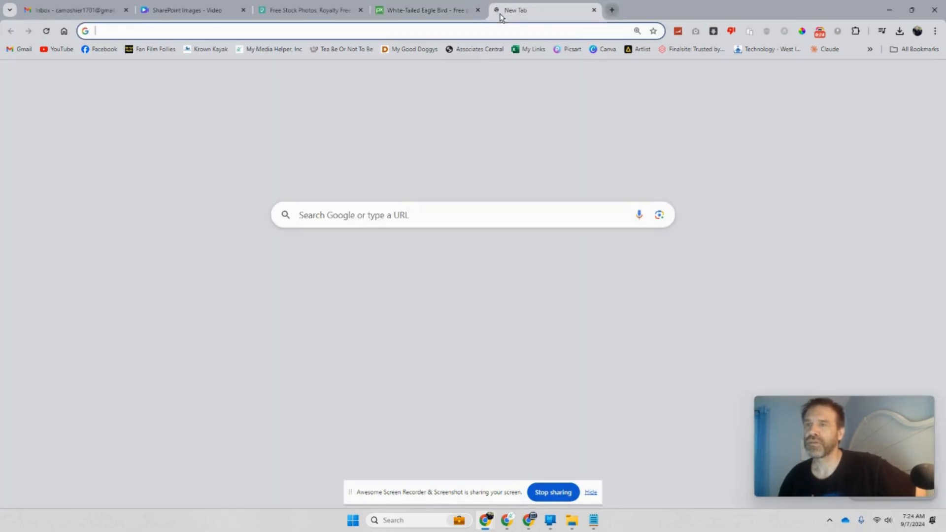
click(915, 49)
mouse_move(863, 144)
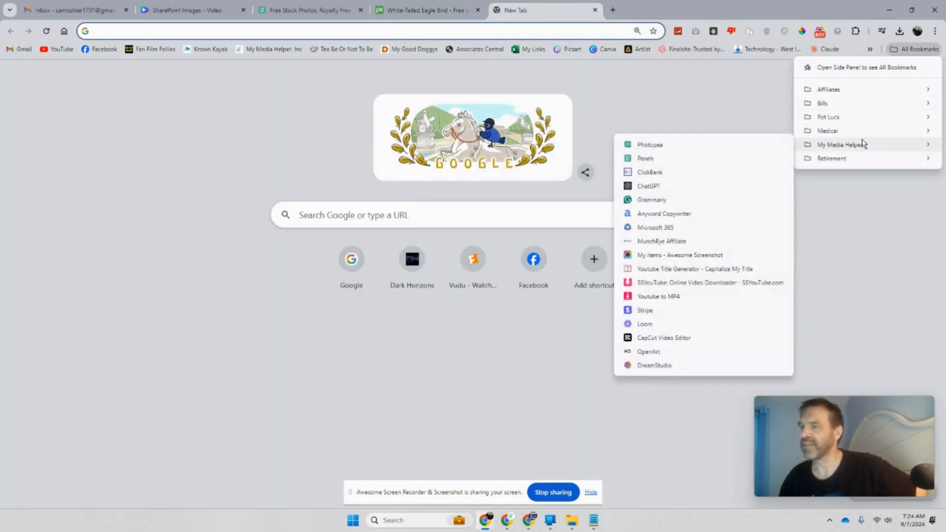
click(694, 229)
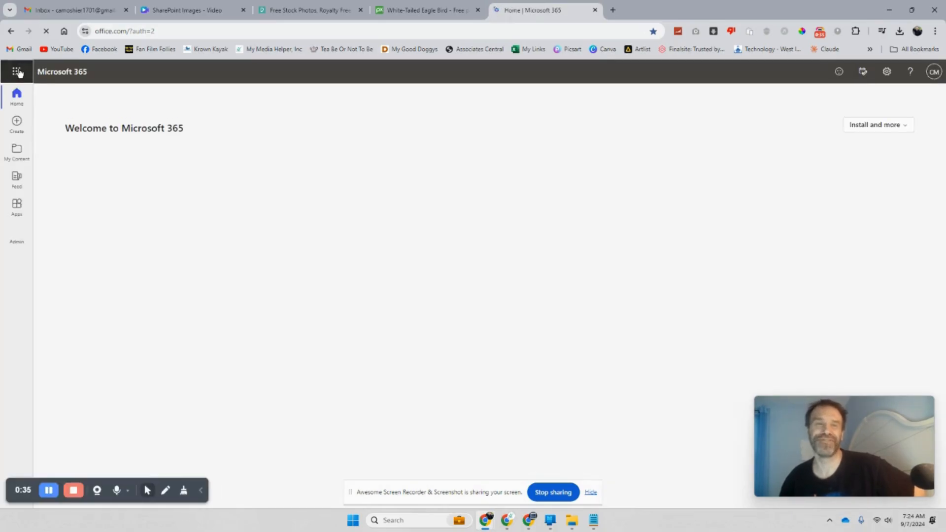
Step: View the apps newly added by the admin and dismiss the notification about them
click(17, 71)
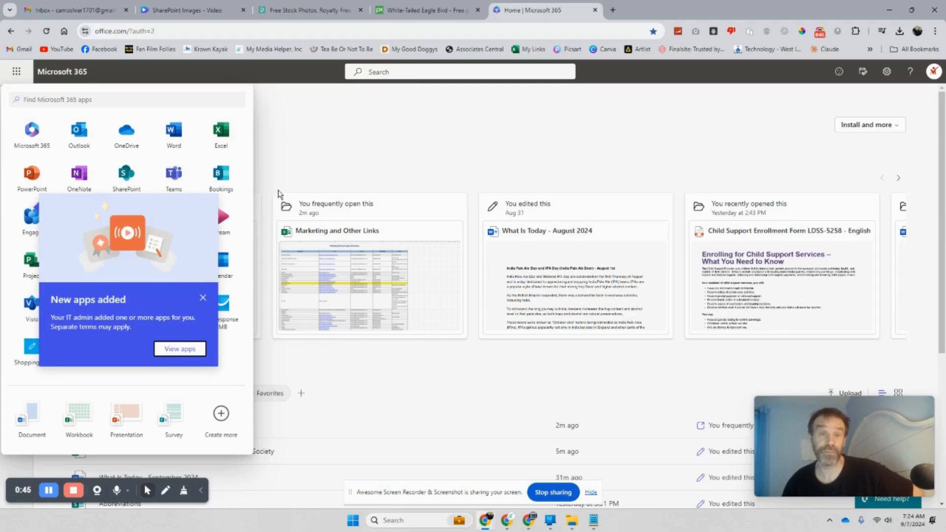
click(300, 161)
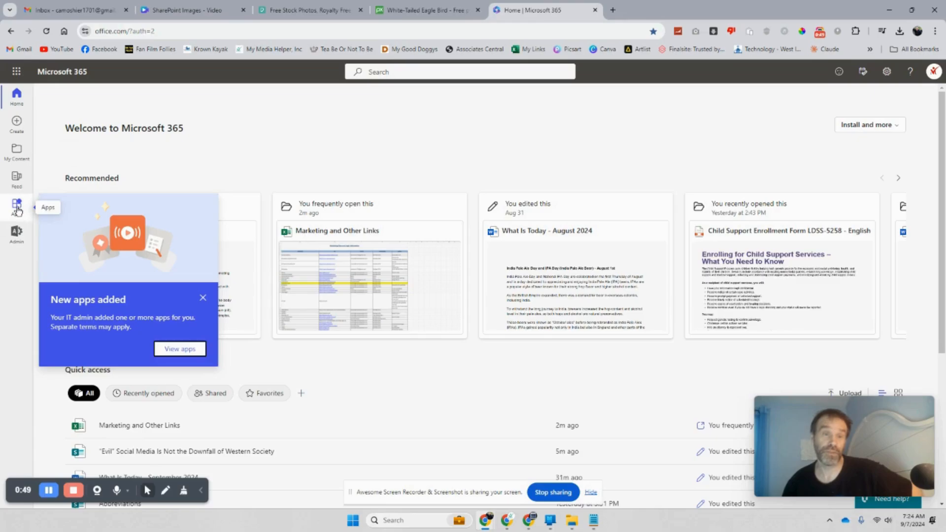
click(181, 349)
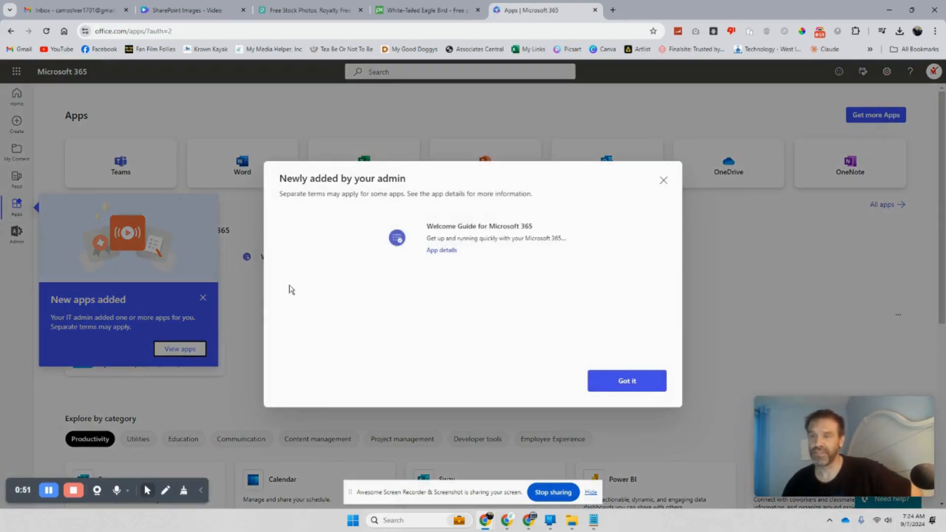
click(622, 373)
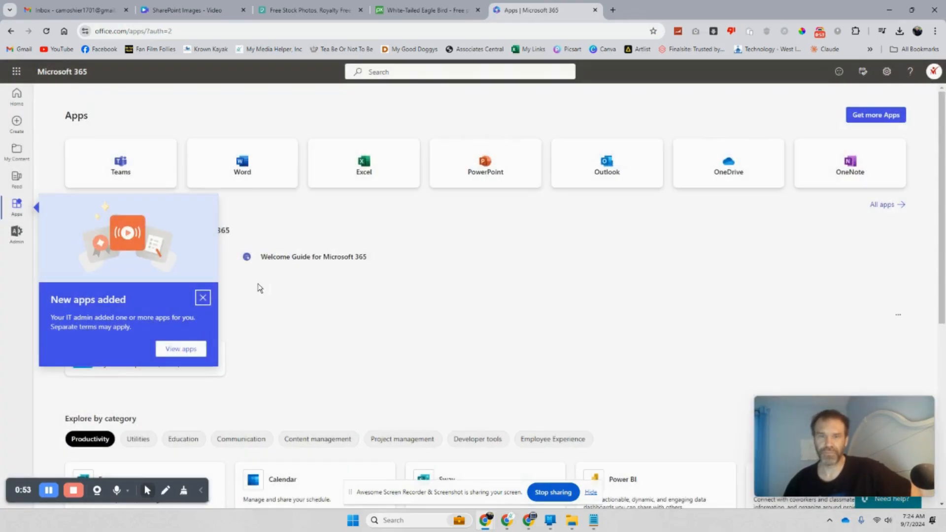
click(203, 297)
Step: Launch SharePoint from the Productivity category of the Microsoft 365 apps
scroll(309, 301, down, 2)
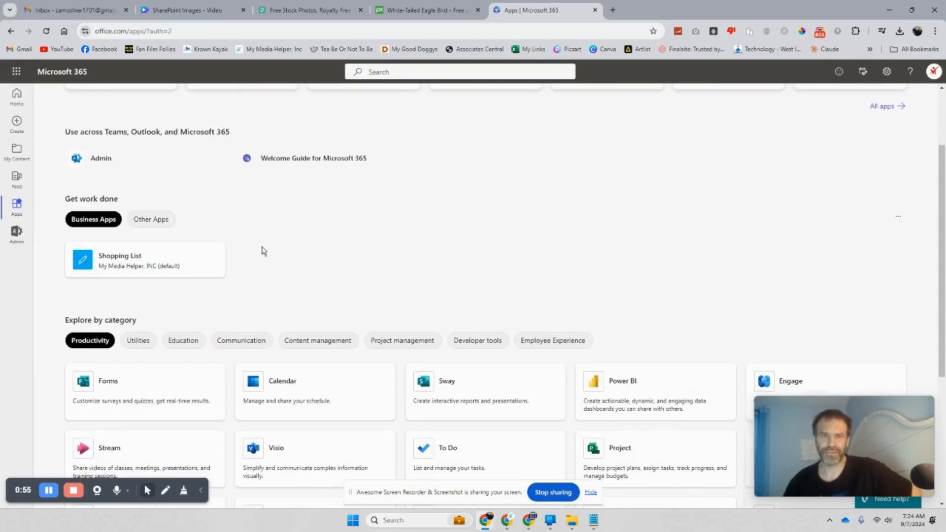
scroll(178, 193, down, 3)
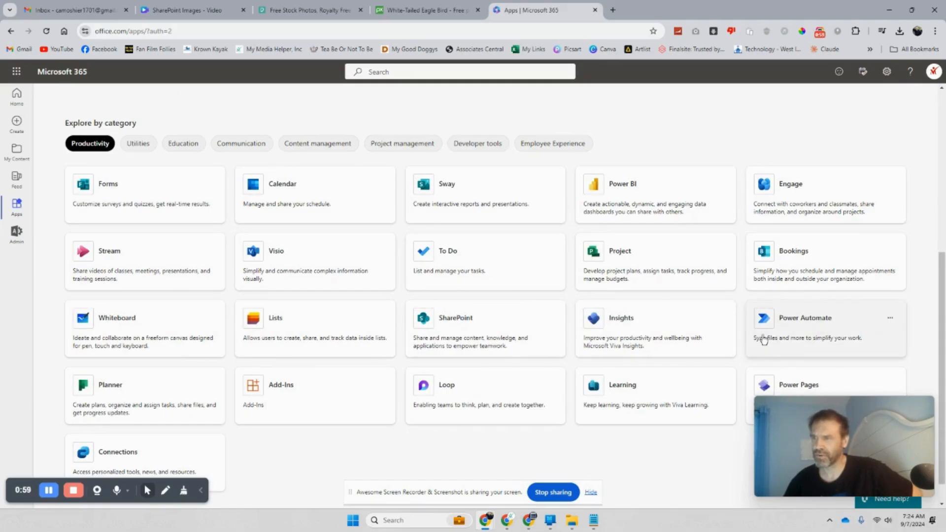
scroll(764, 333, down, 1)
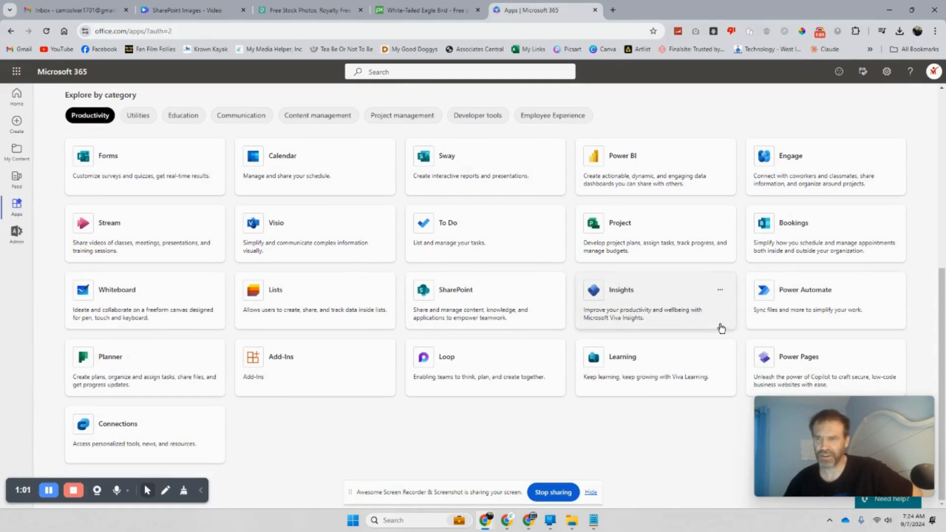
click(522, 302)
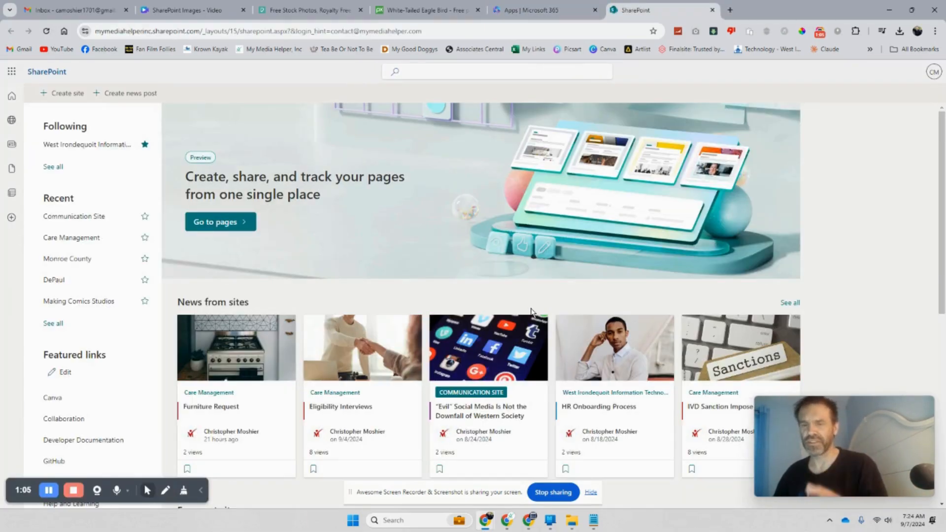
Step: Open the Communication Site from the frequent sites on the SharePoint start page
scroll(532, 312, down, 2)
scroll(532, 314, down, 2)
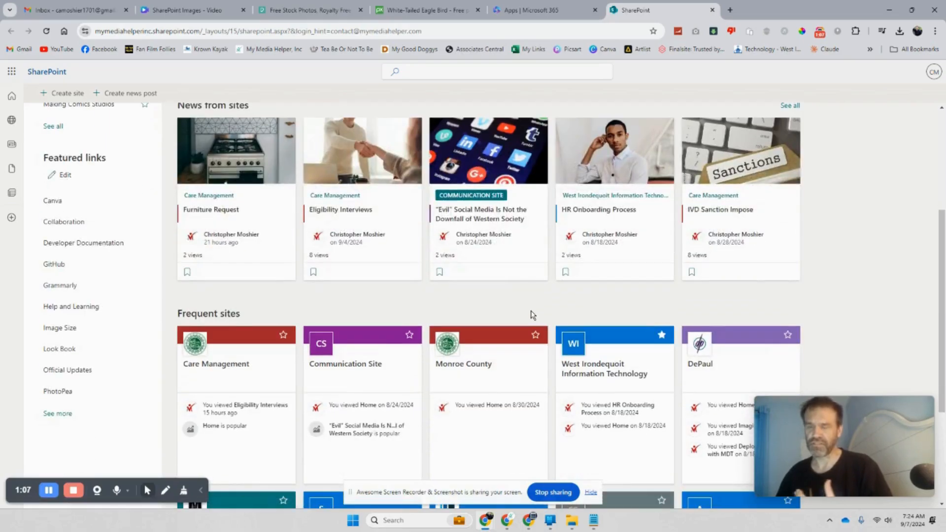
scroll(531, 315, down, 2)
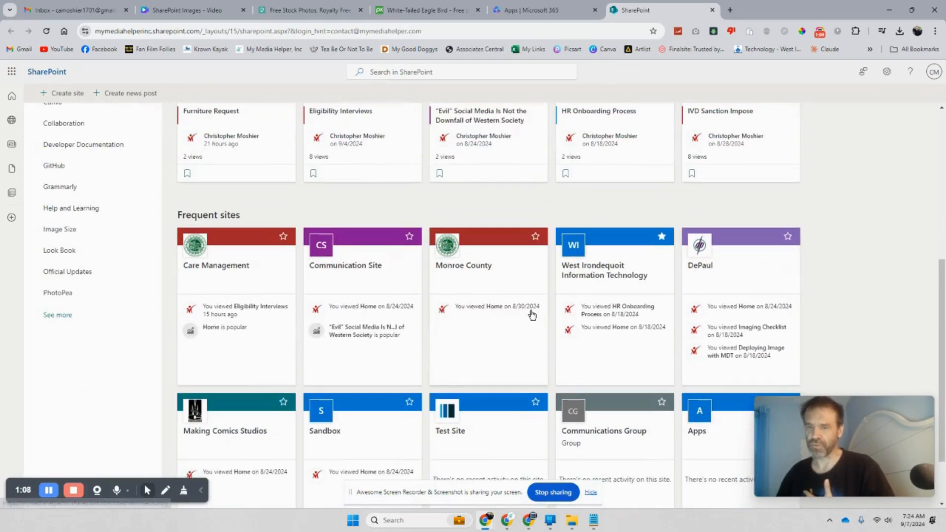
click(363, 269)
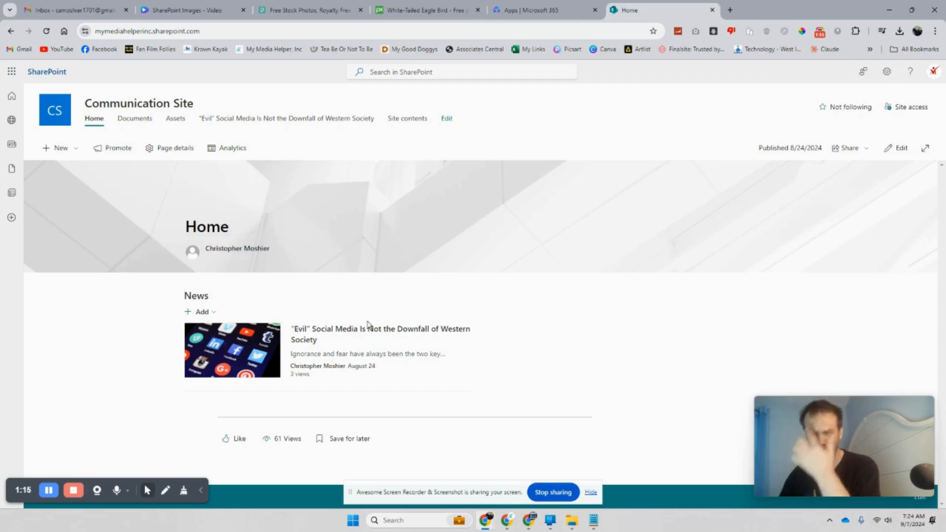
Step: Open the "Evil" Social Media news article and start a new post as a copy of it, with the Toolbox closed
click(334, 334)
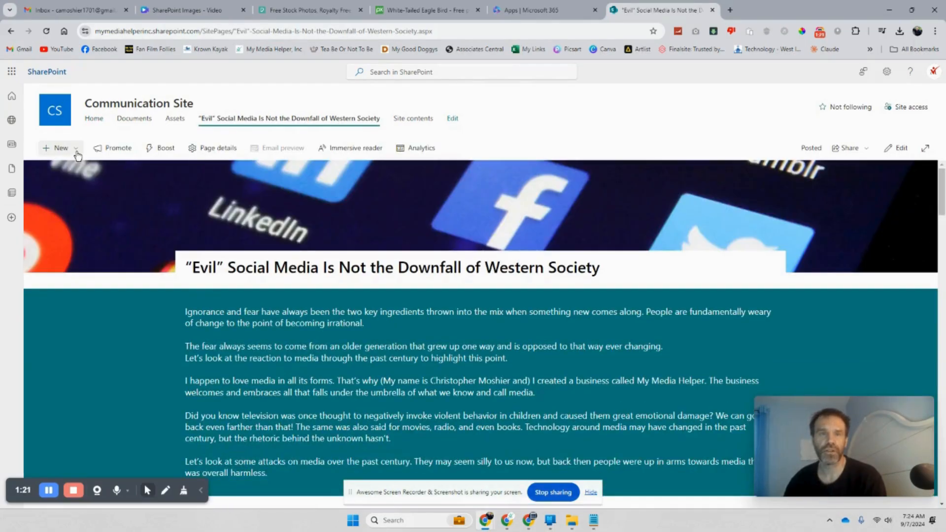
click(77, 151)
click(77, 188)
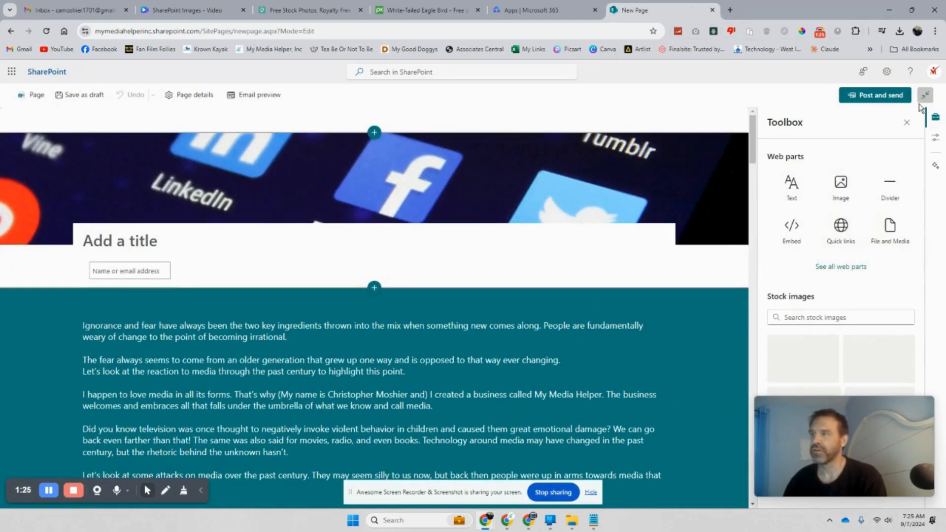
click(907, 122)
Step: Delete the teal introduction section, the Books and Literature section and the divider section after each
scroll(157, 338, down, 2)
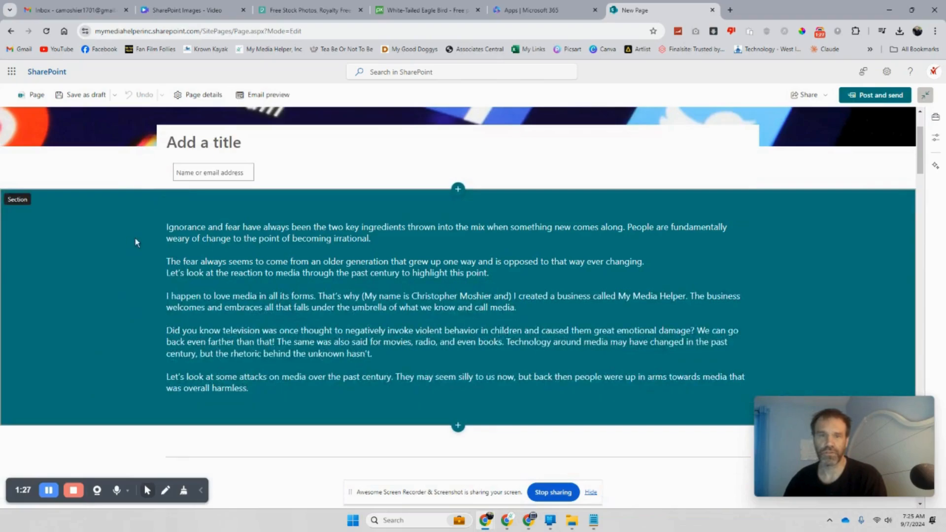
click(98, 230)
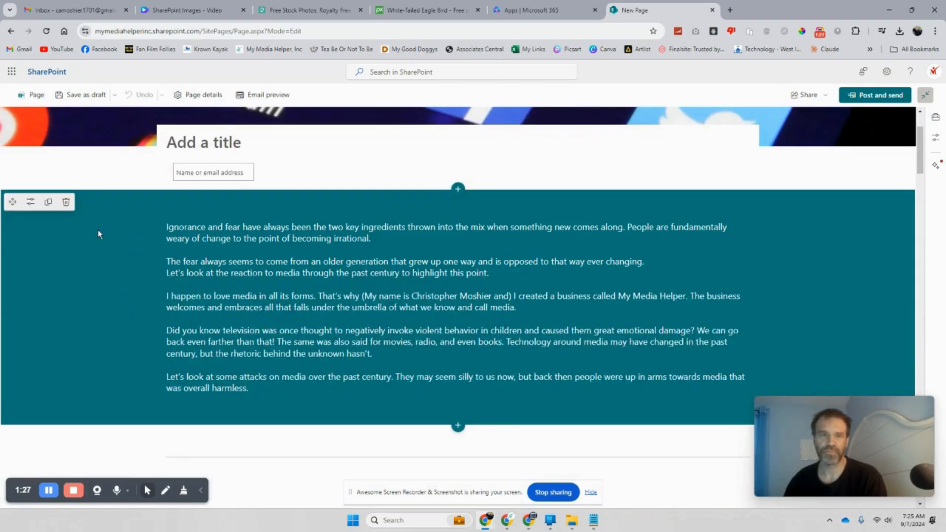
click(67, 202)
click(34, 236)
click(66, 202)
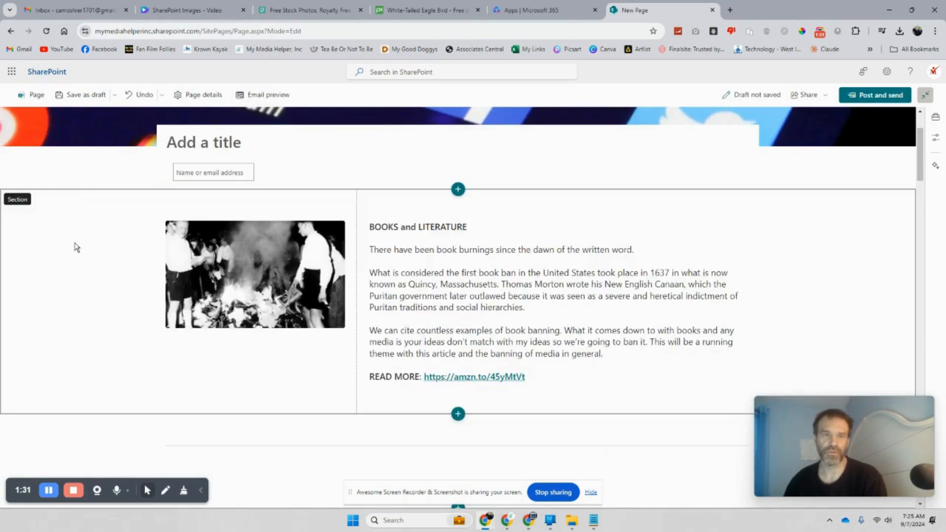
click(77, 248)
click(66, 202)
click(74, 249)
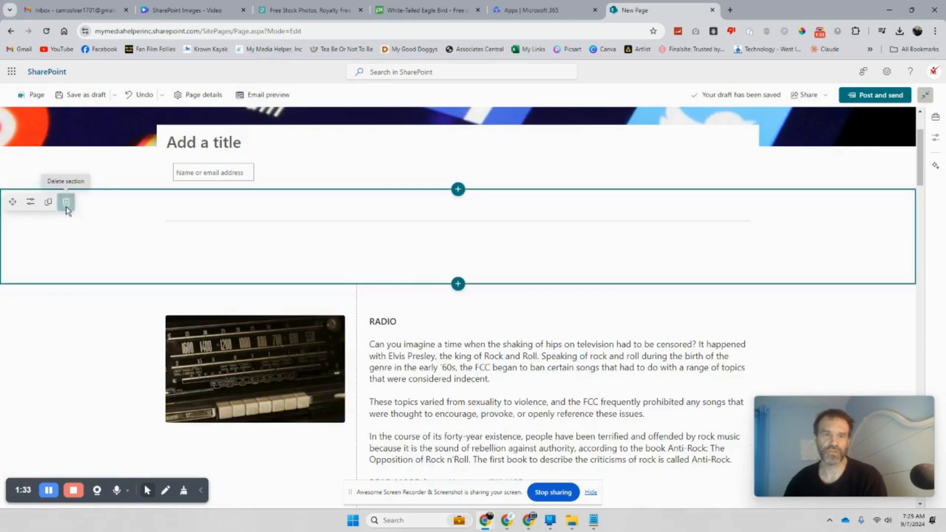
click(66, 202)
Step: Delete the Radio, Movies and Television sections along with the divider sections between them
click(72, 250)
click(66, 202)
click(83, 242)
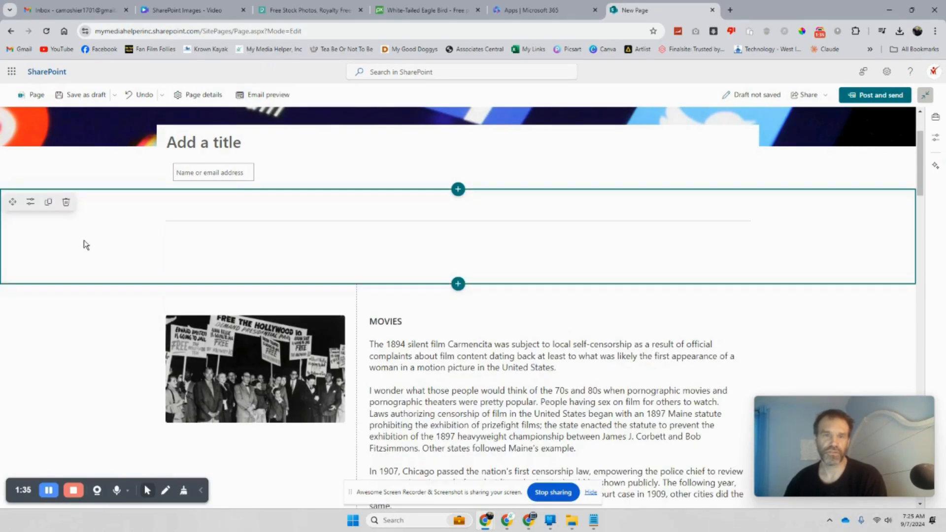
click(66, 202)
click(85, 257)
click(66, 202)
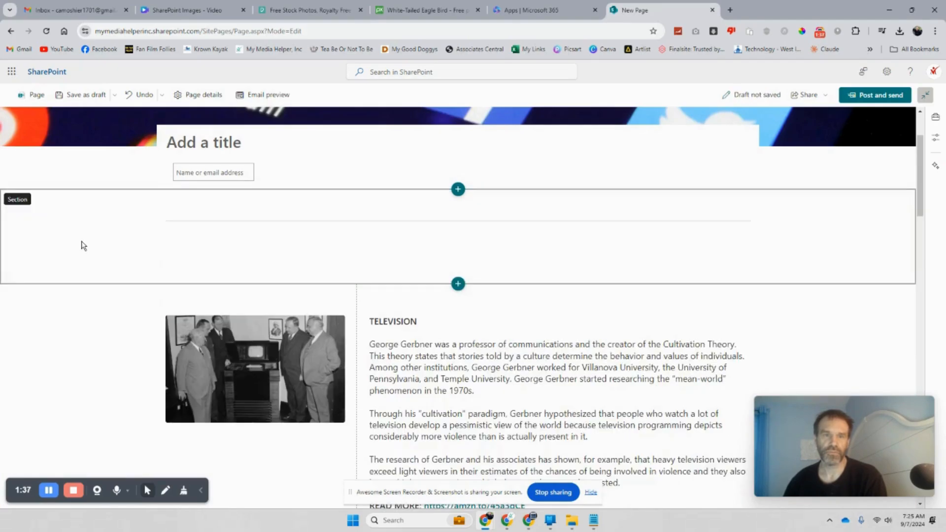
click(64, 229)
click(66, 202)
click(73, 244)
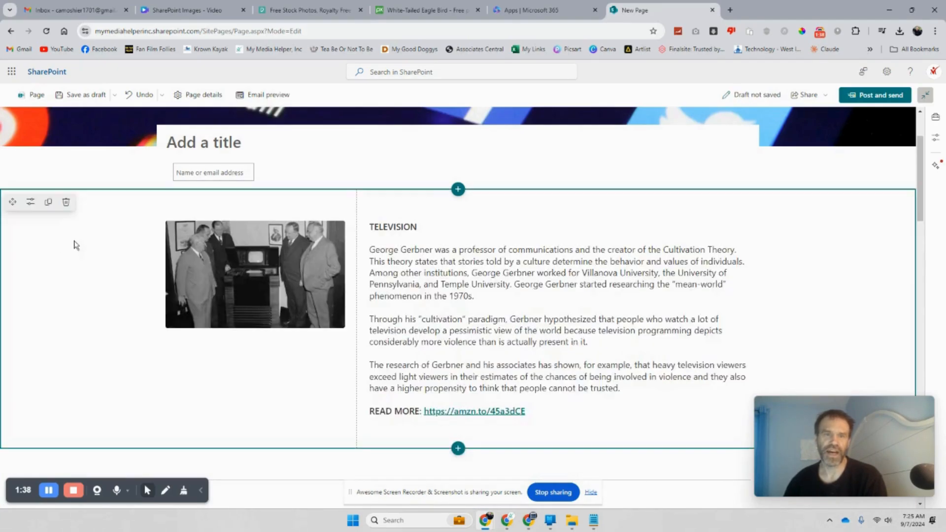
click(66, 202)
Step: Title the new page "SharePoint Image Updates"
click(204, 143)
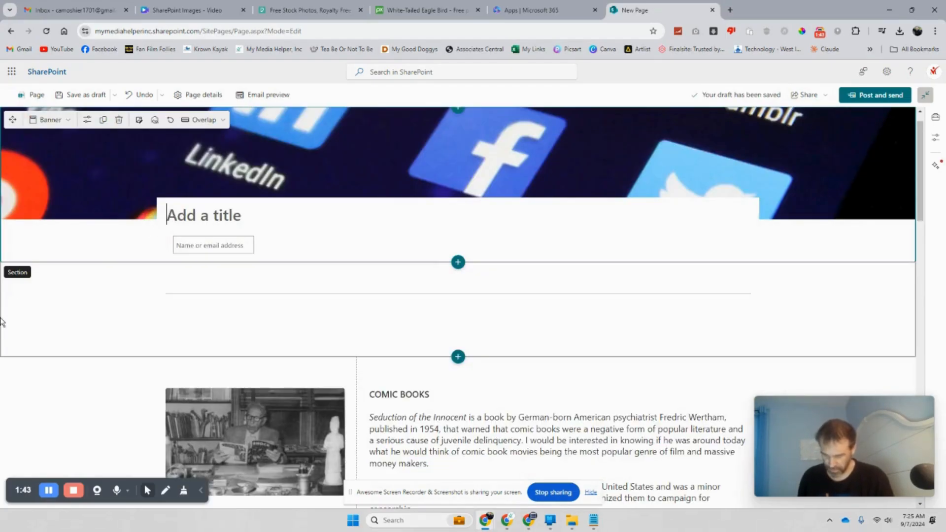
text(SharePoint Image Updates)
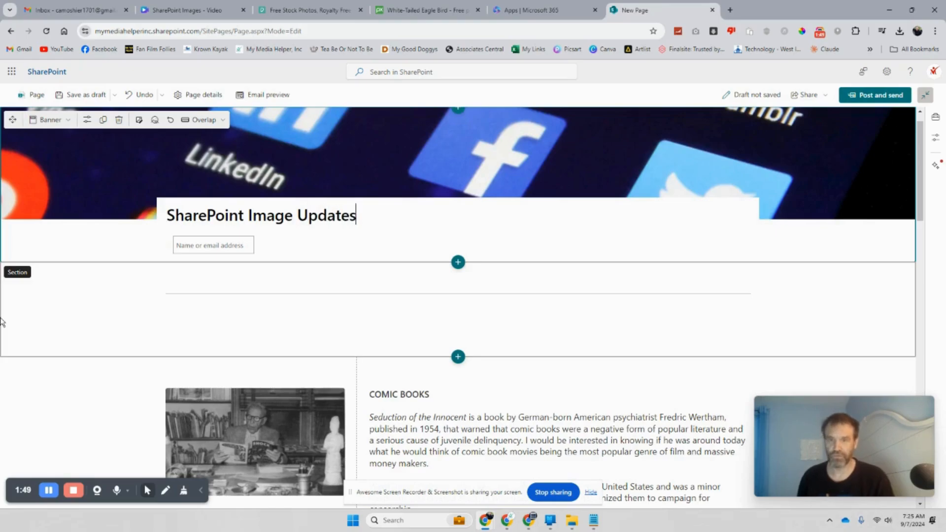
Step: Delete the Comic Books section and the divider sections directly above and below it
click(84, 269)
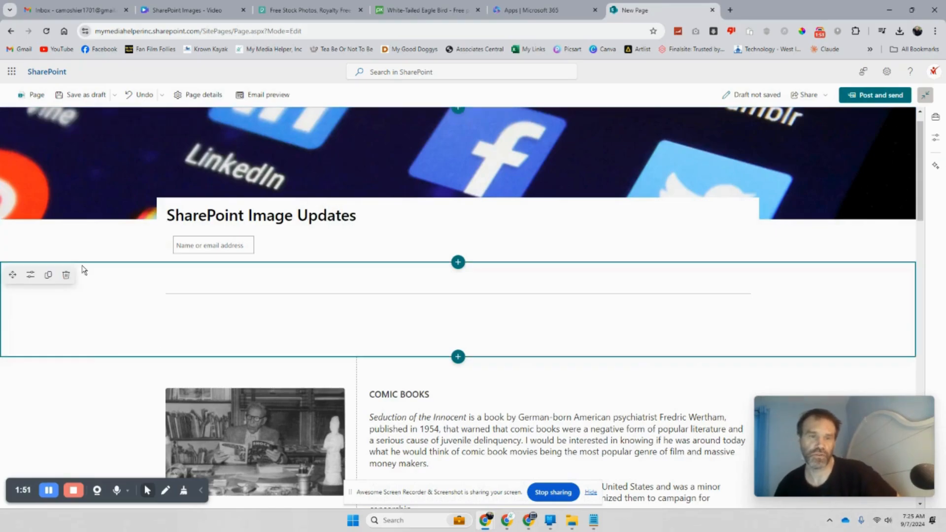
click(67, 276)
click(72, 283)
click(68, 278)
click(66, 288)
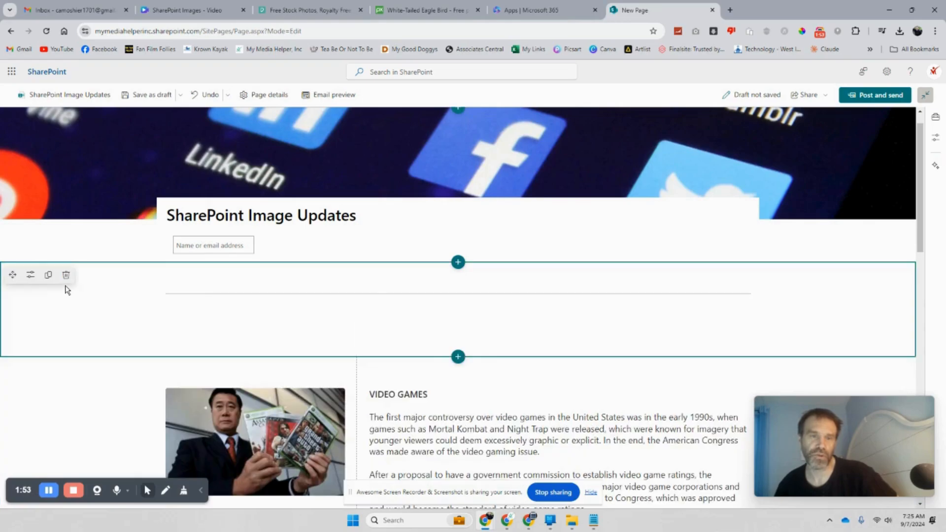
click(66, 275)
Step: Delete the Video Games and Social Media sections and the remaining divider sections, leaving only the title banner
click(68, 291)
click(66, 275)
click(67, 310)
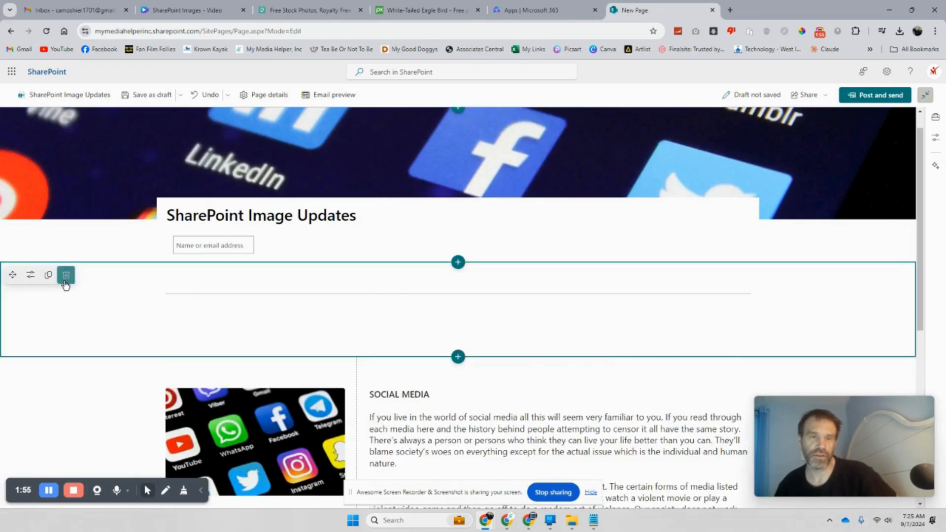
click(65, 275)
click(63, 324)
click(66, 275)
click(65, 302)
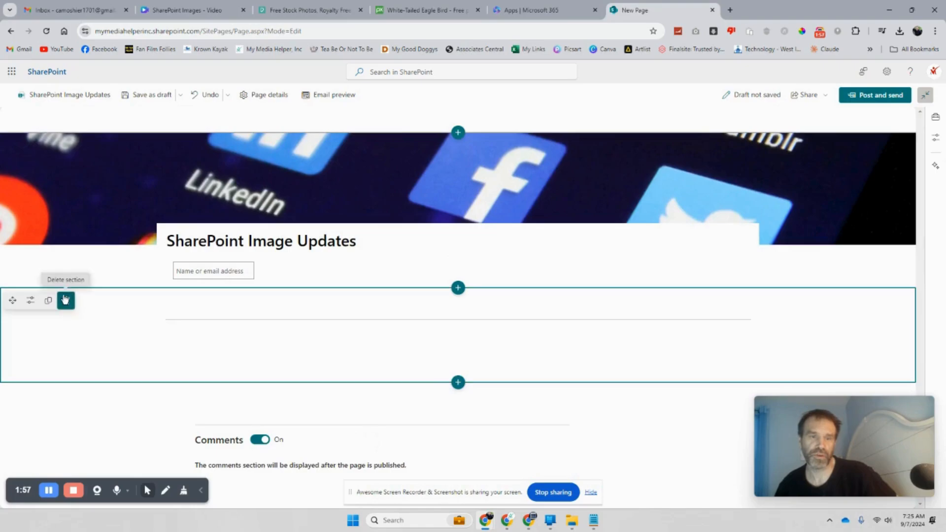
click(65, 300)
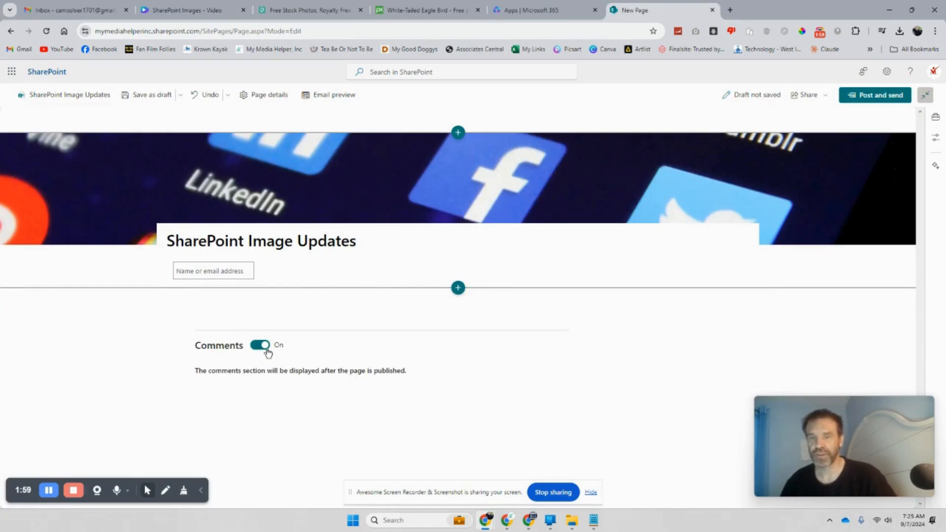
Step: Turn off comments for the page and add a three-column section below the title banner
click(457, 290)
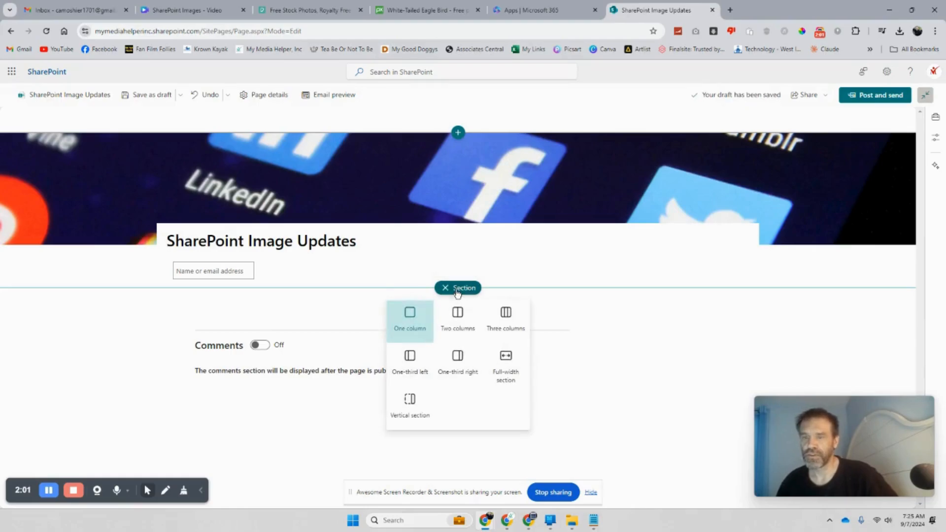
click(519, 335)
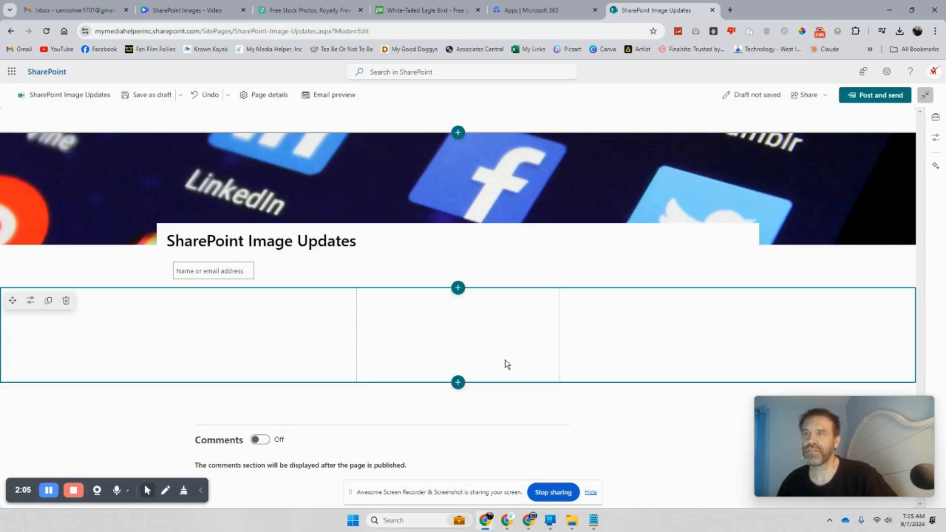
Step: Switch to the Pixabay page in the browser and download the white-tailed eagle photo in the 1280 size
click(303, 8)
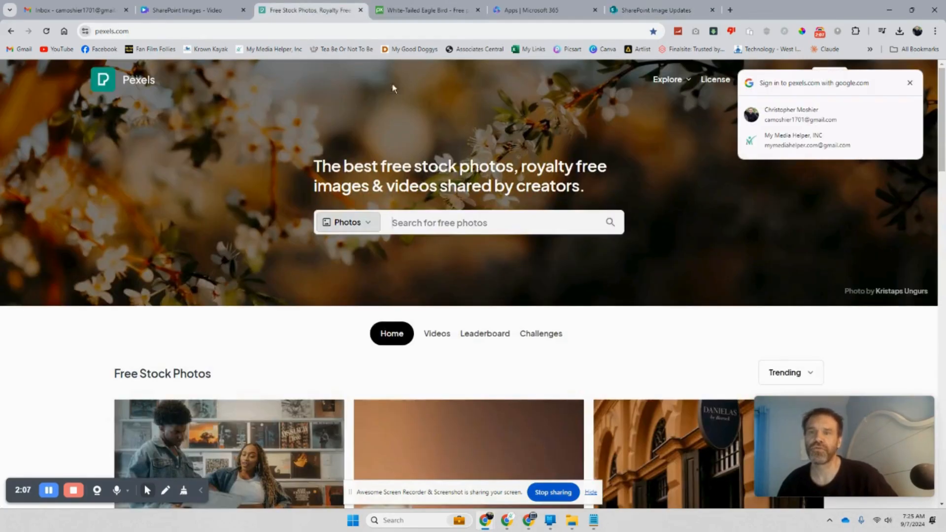
click(416, 12)
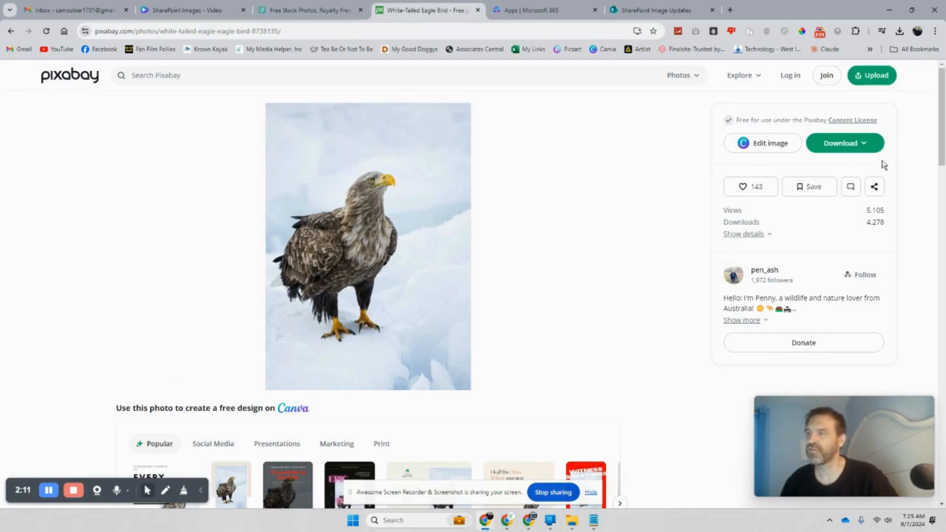
click(837, 146)
click(775, 268)
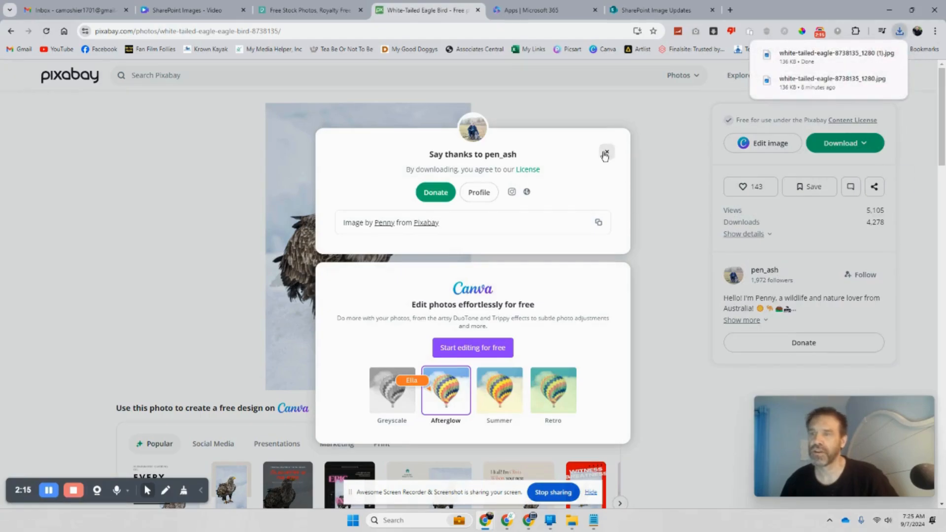
Step: Dismiss the Pixabay thank-you prompt and switch back to the SharePoint Image Updates page in the browser
click(606, 155)
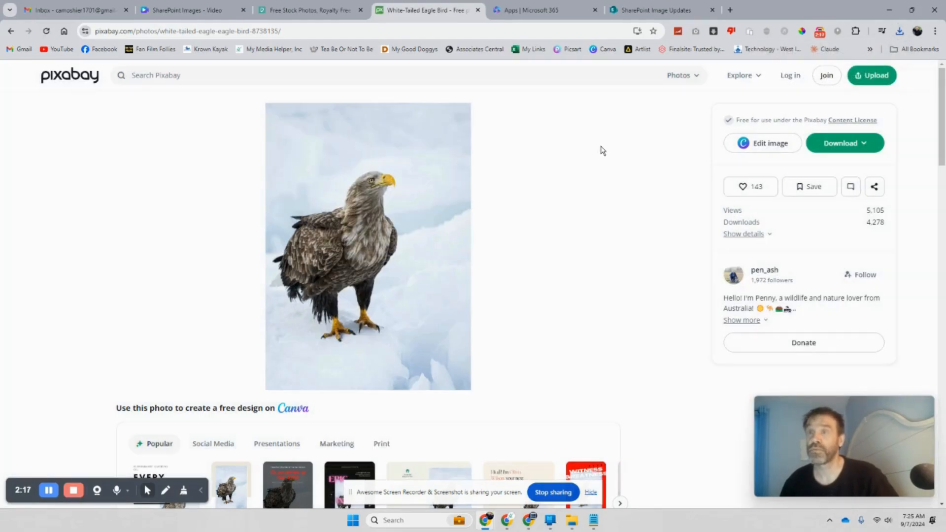
click(343, 9)
click(523, 10)
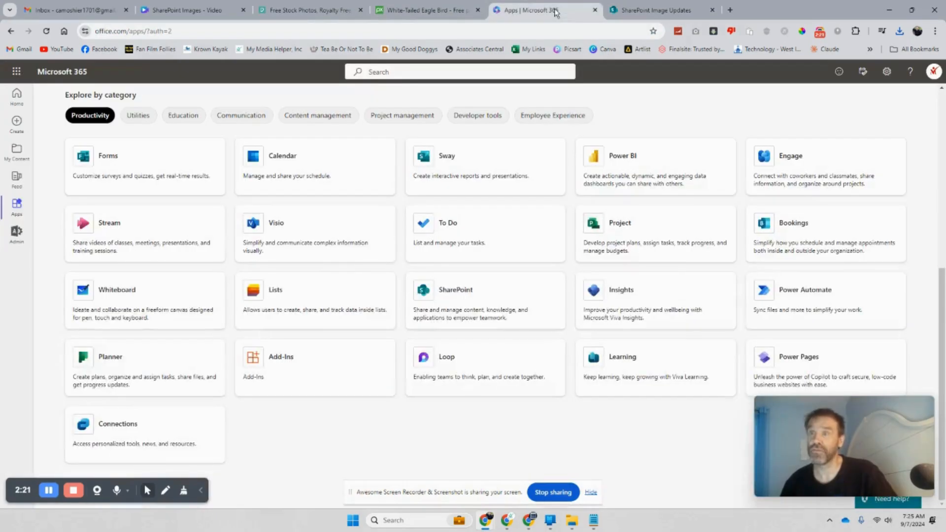
click(629, 11)
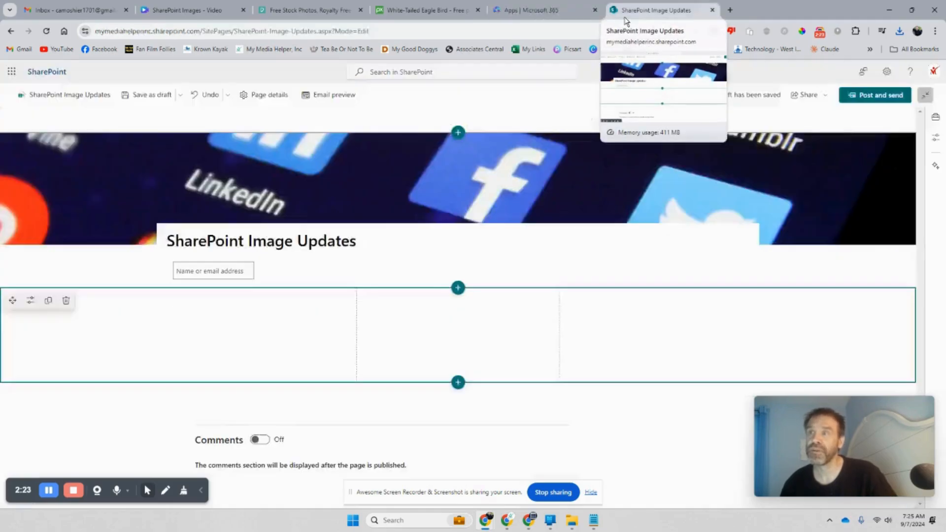
Step: Add an Image web part to the first column, uploading white-tailed-eagle-8738135_1280 from the Downloads folder
click(255, 303)
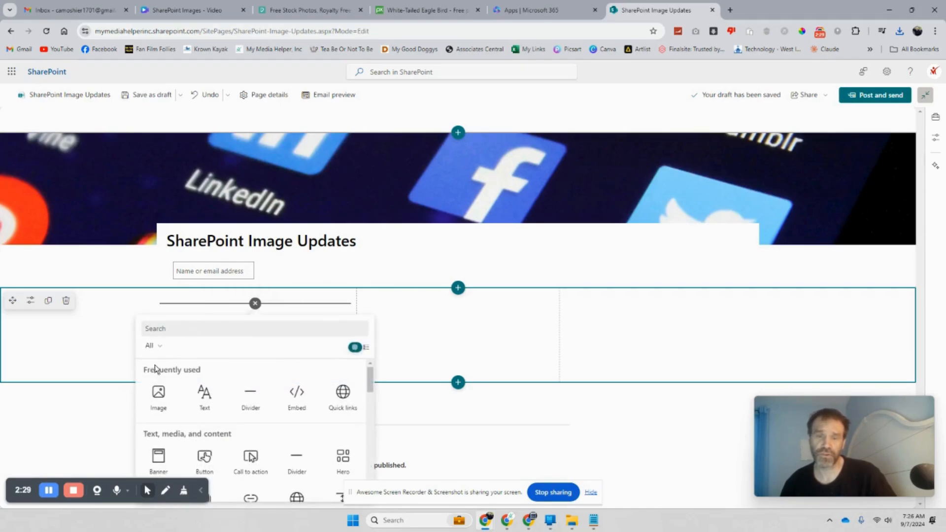
click(160, 397)
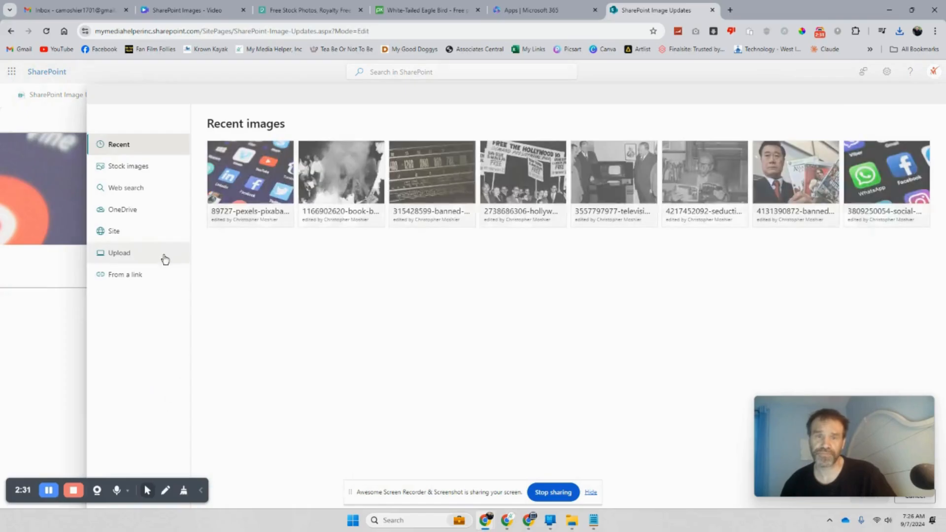
click(127, 255)
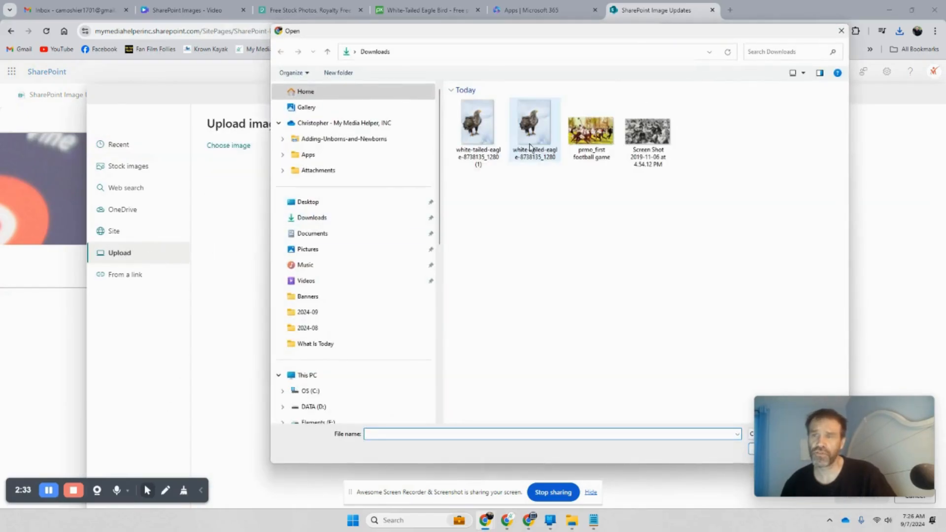
double_click(530, 127)
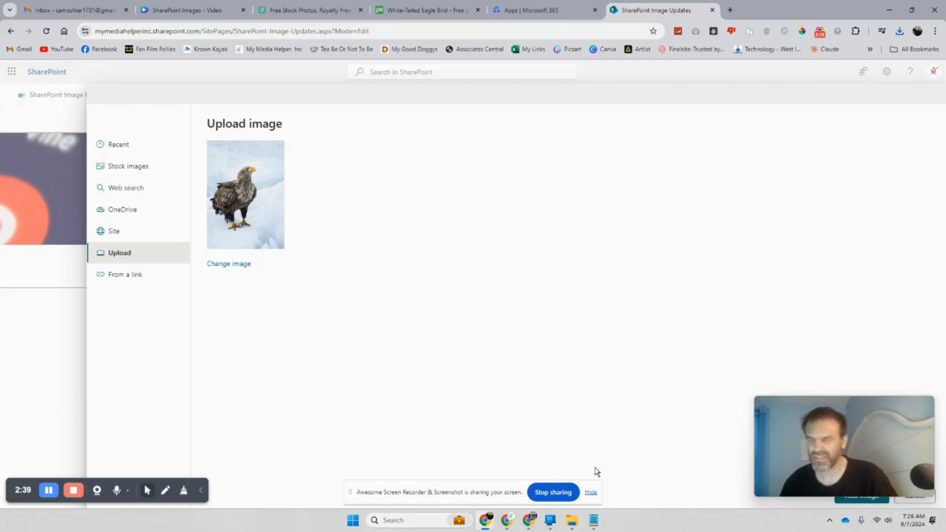
click(591, 494)
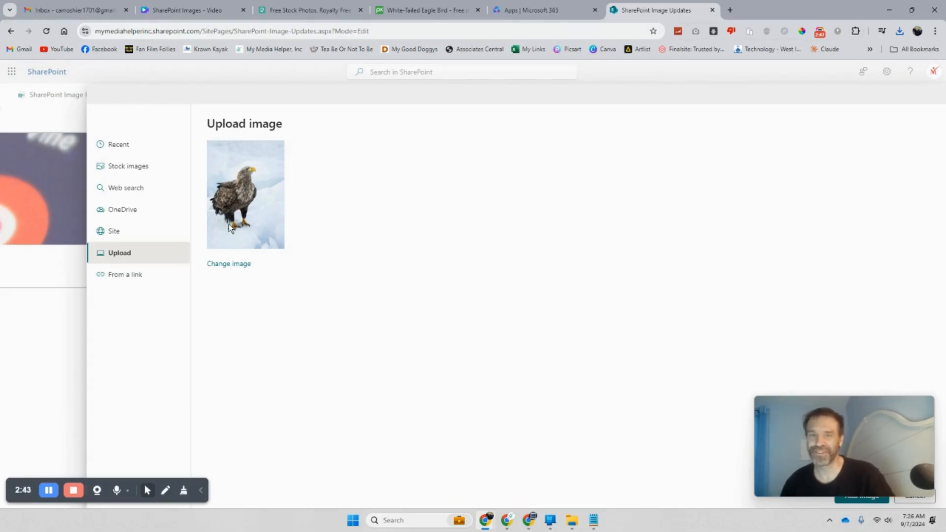
drag(839, 420, 802, 262)
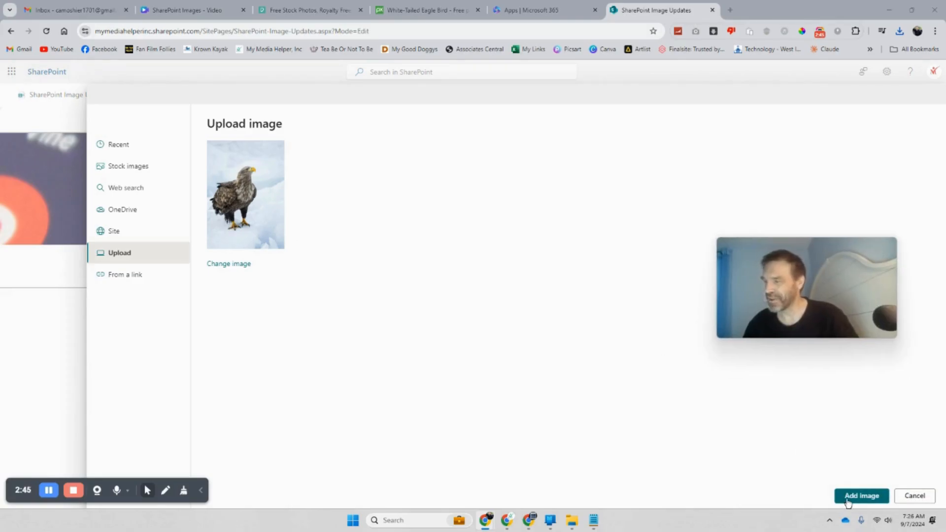
click(862, 496)
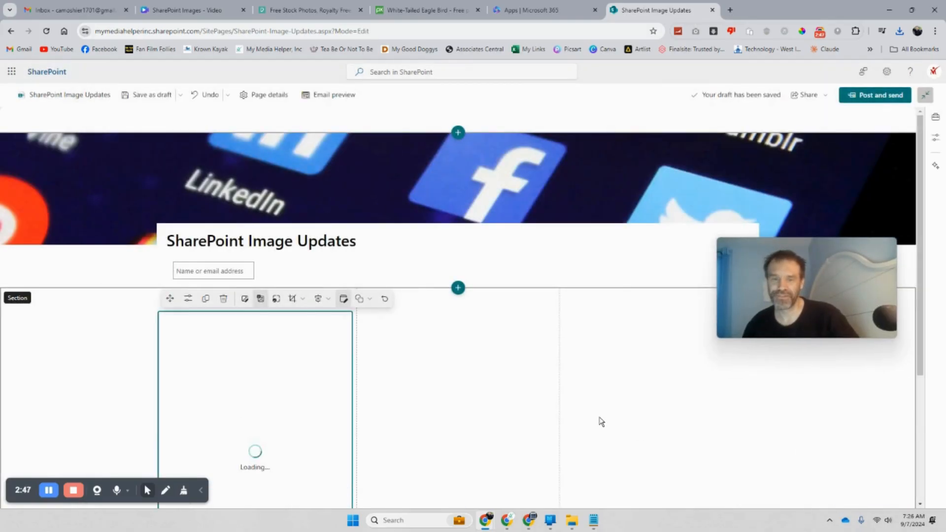
scroll(529, 358, down, 2)
scroll(530, 359, down, 2)
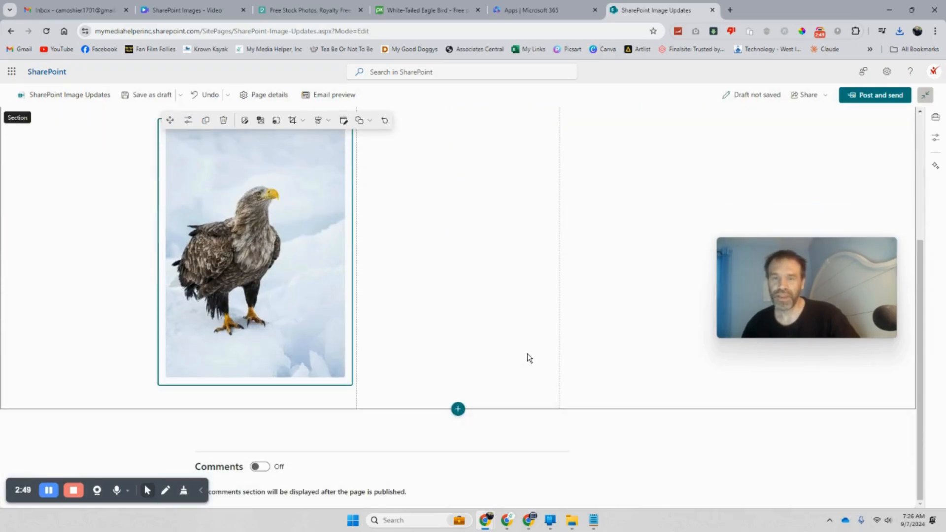
scroll(530, 358, up, 1)
click(441, 352)
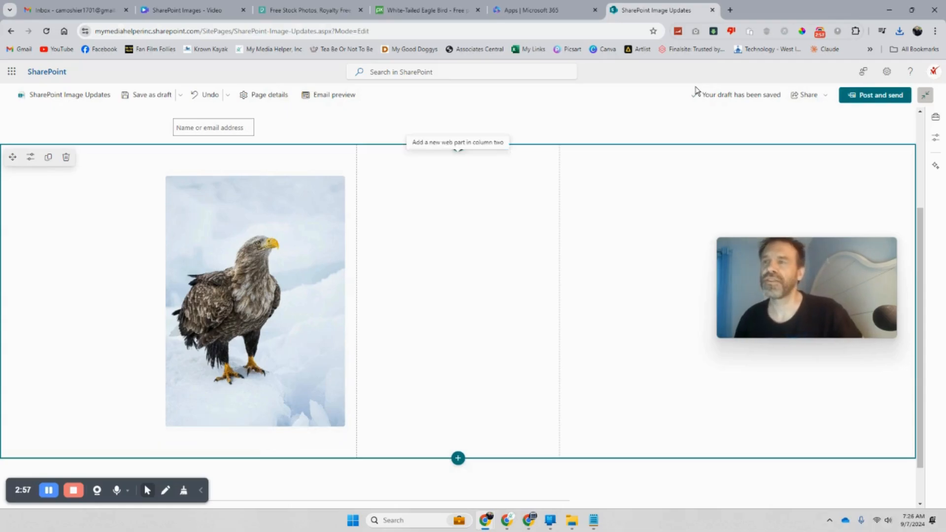
click(732, 11)
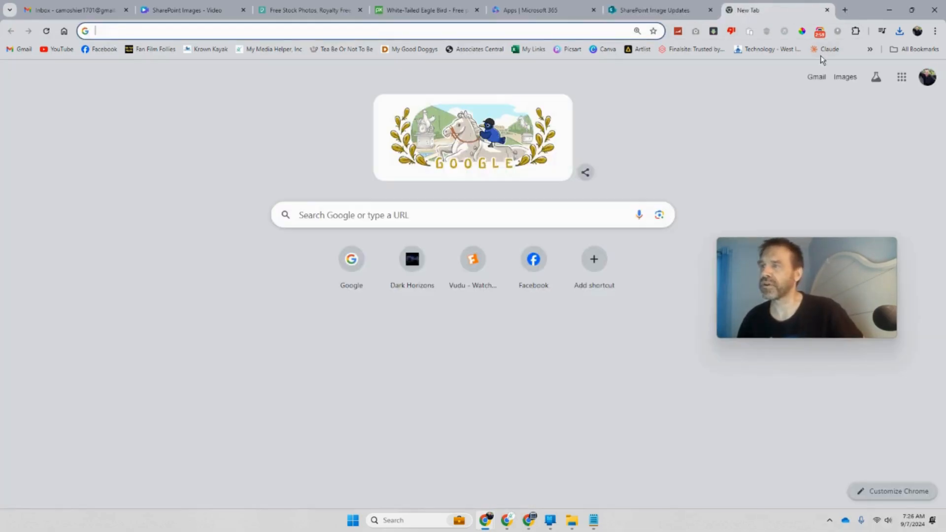
click(826, 11)
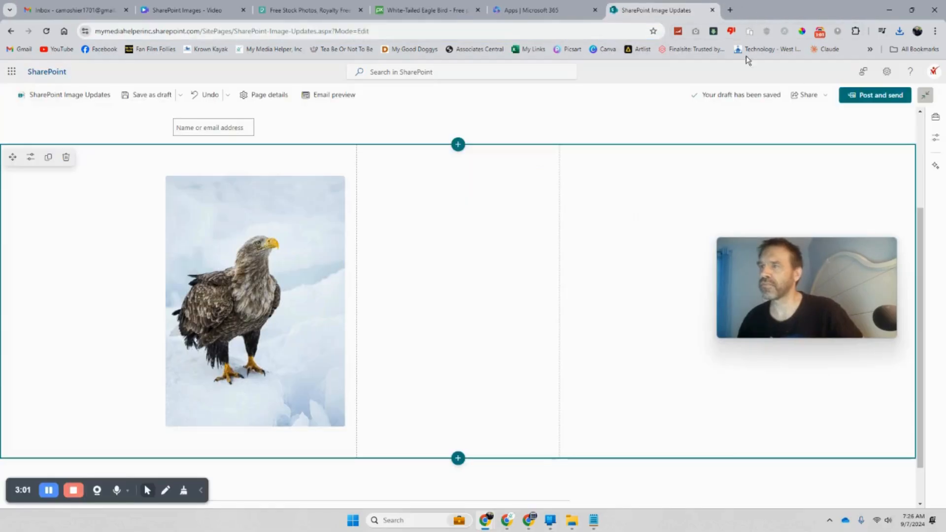
Step: Open Site contents in a separate browser tab and go to the Site Assets > SitePages > SharePoint-Image-Updates folder
click(887, 72)
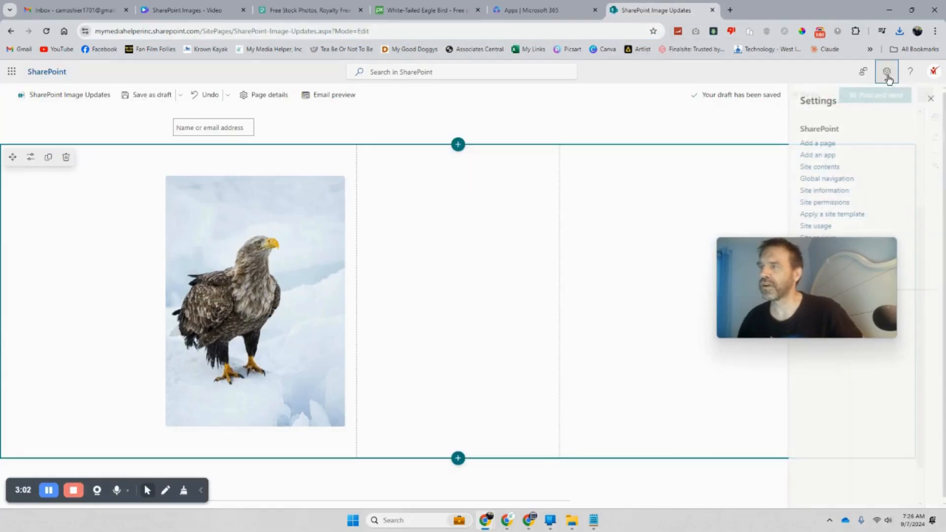
right_click(819, 169)
click(719, 179)
click(759, 10)
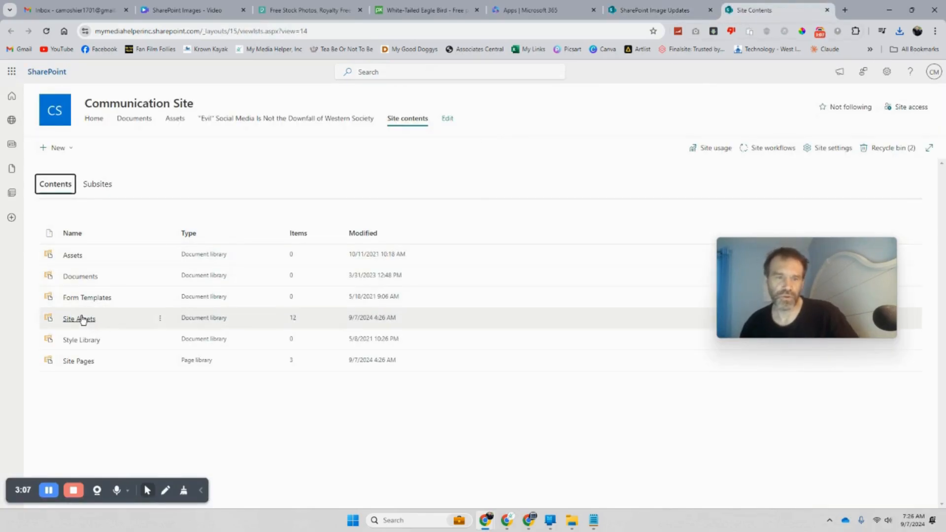
click(83, 320)
click(102, 236)
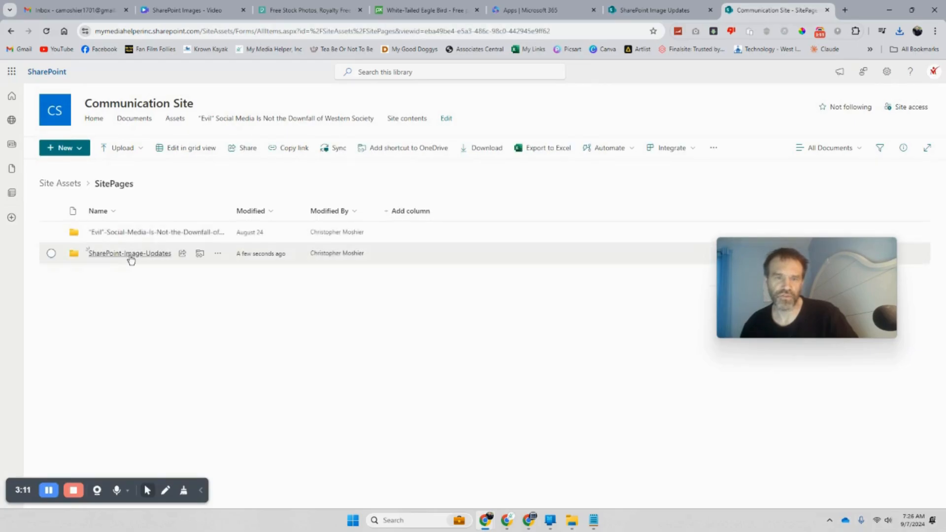
click(130, 255)
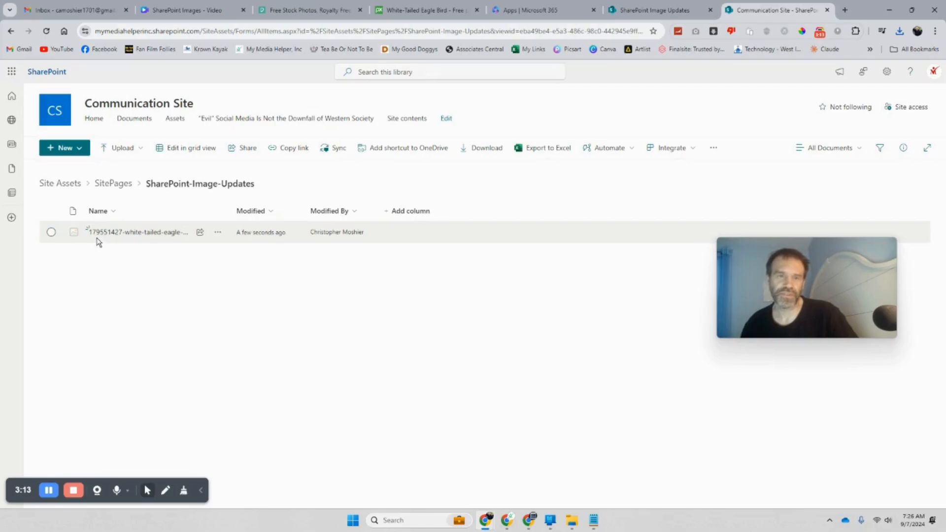
Step: Switch to File Explorer and rename white-tailed-eagle-8738135_1280 in the Downloads folder as white-tailed-eagle
click(572, 521)
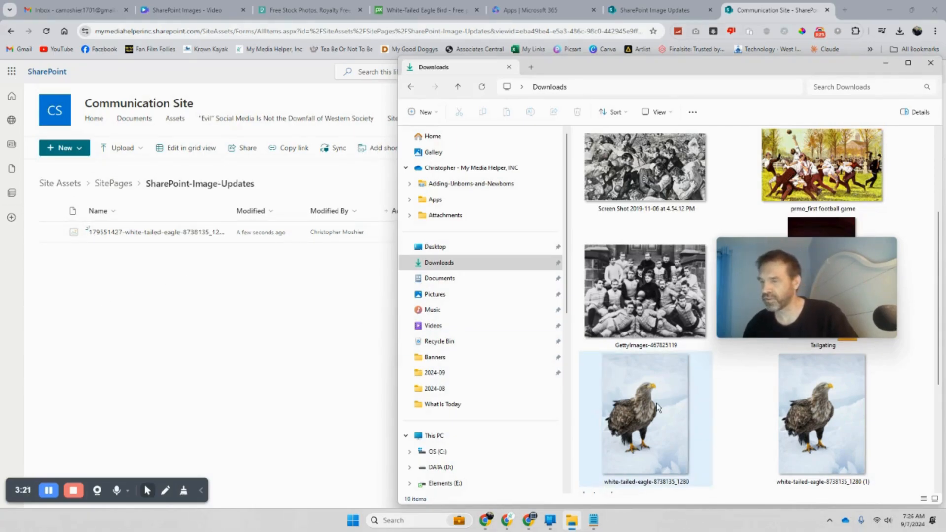
right_click(640, 436)
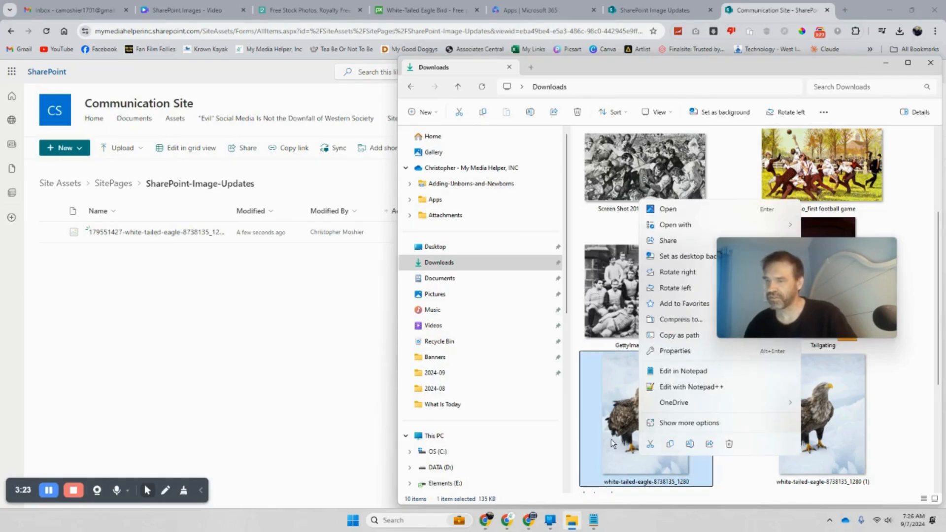
right_click(613, 461)
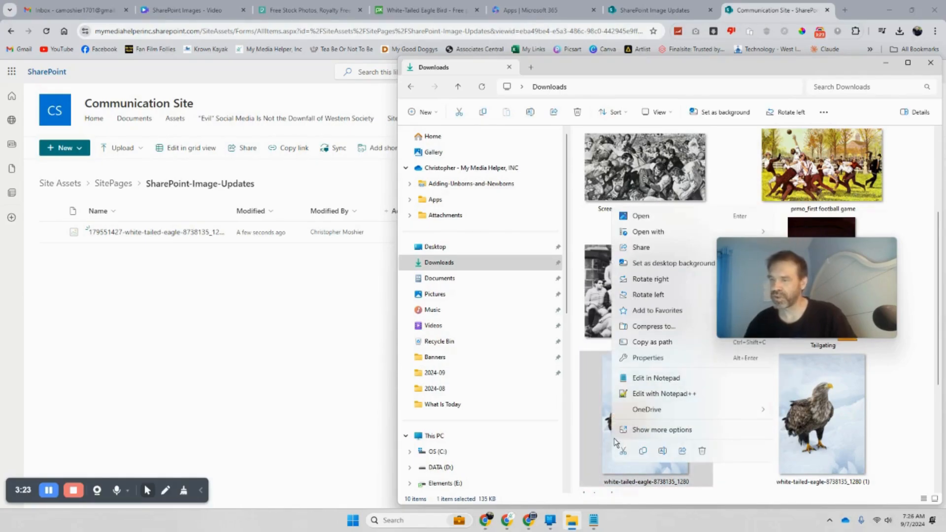
click(661, 432)
click(657, 402)
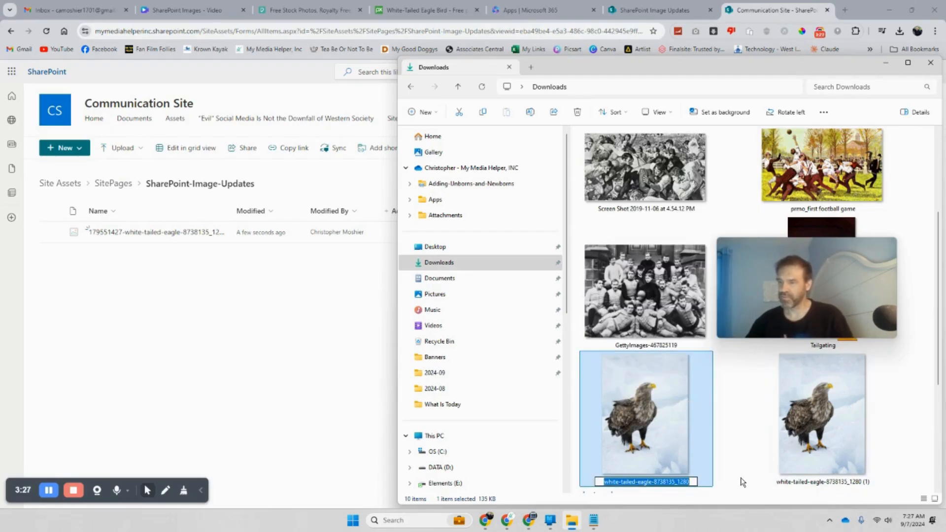
click(692, 482)
key(BackSpace)
key(BackSpace)
key(BackSpace)
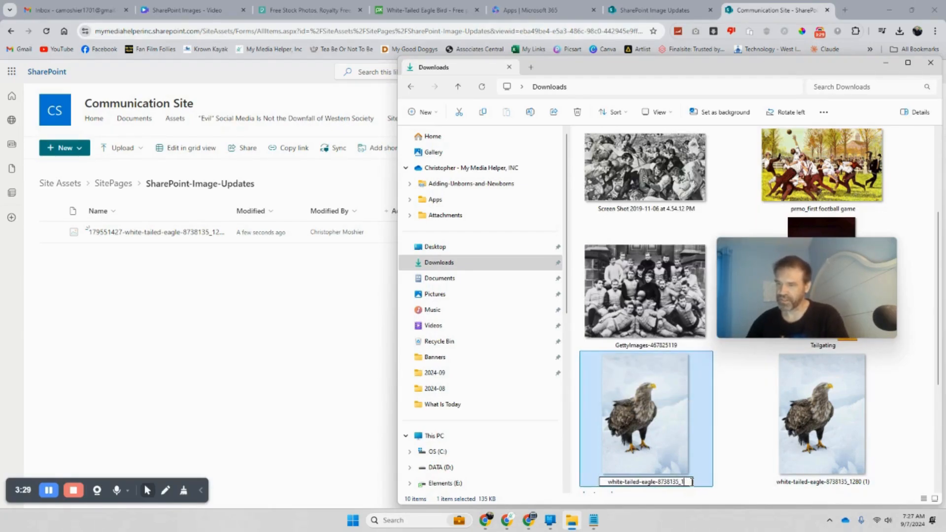
key(BackSpace)
key(BackSpace)
key(BackSpace)
key(BackSpace)
key(BackSpace)
key(BackSpace)
key(BackSpace)
key(BackSpace)
key(BackSpace)
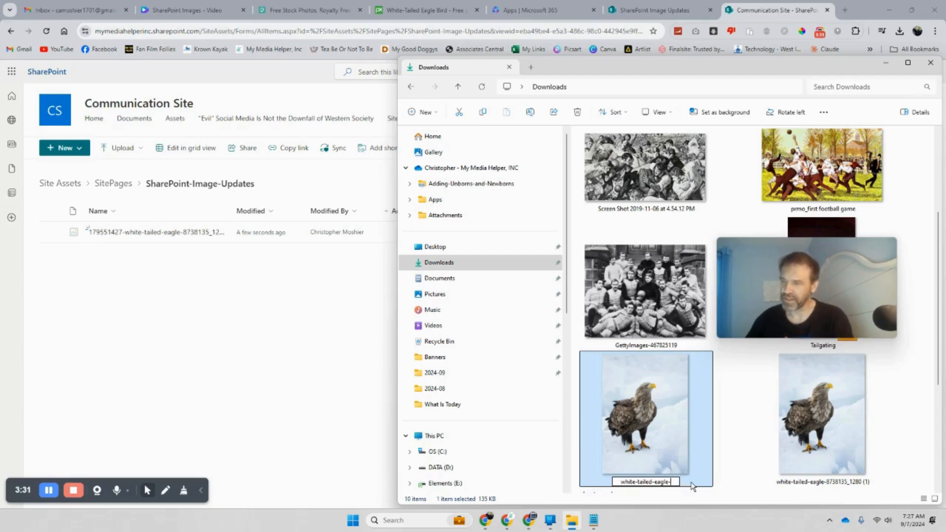
key(BackSpace)
key(Return)
click(749, 428)
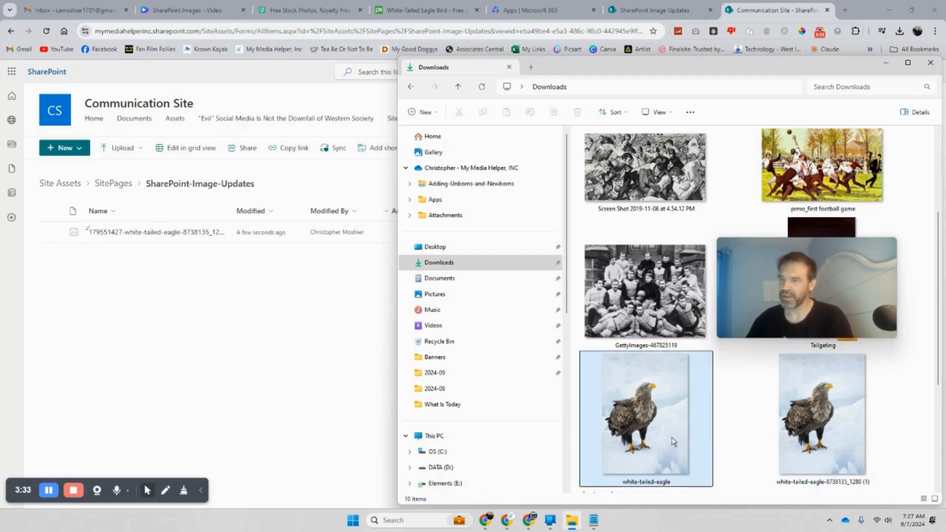
Step: Upload the white-tailed-eagle file to the SharePoint-Image-Updates folder and delete the 179551427-white-tailed-eagle-8738135_1280.jpg copy there
drag(674, 442, 205, 345)
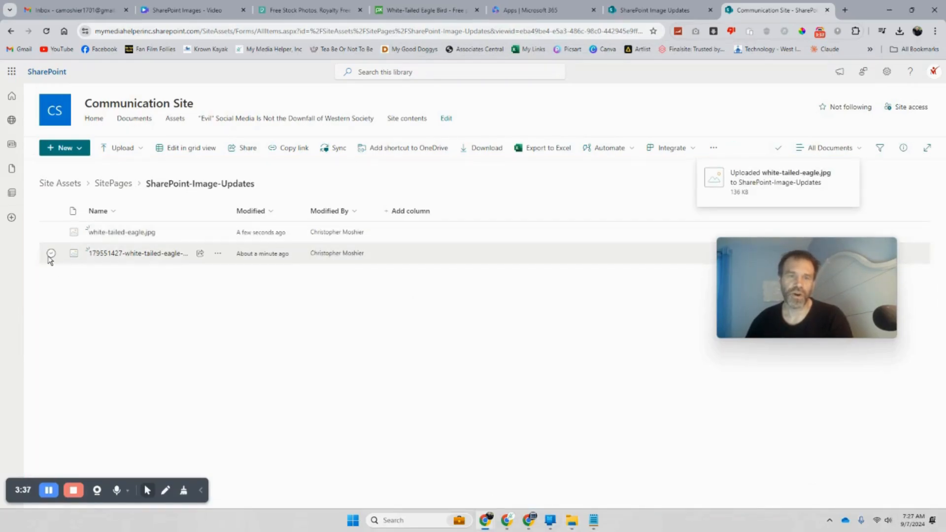
click(51, 253)
drag(780, 257, 700, 377)
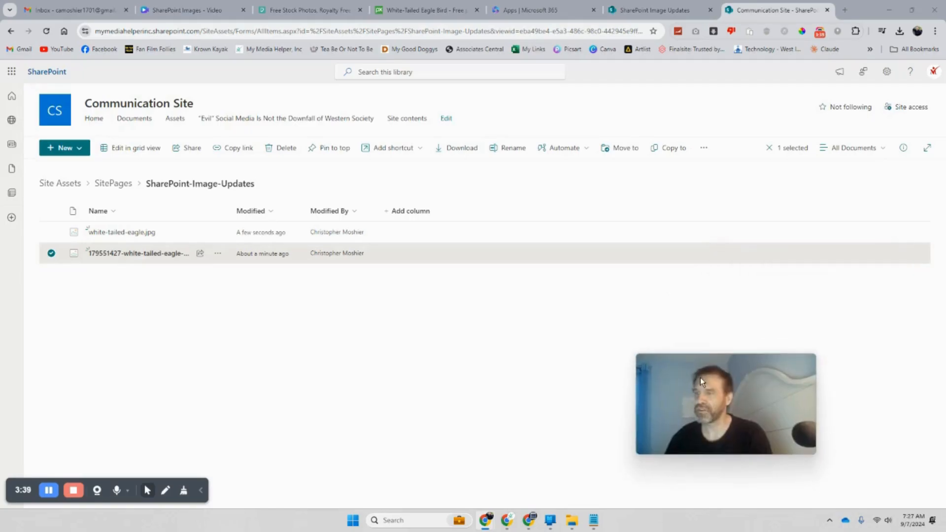
click(282, 148)
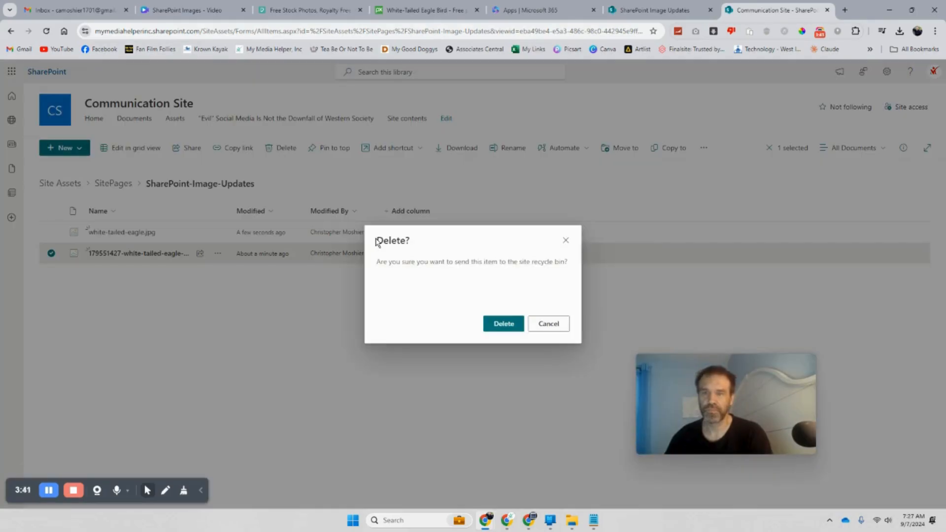
click(505, 327)
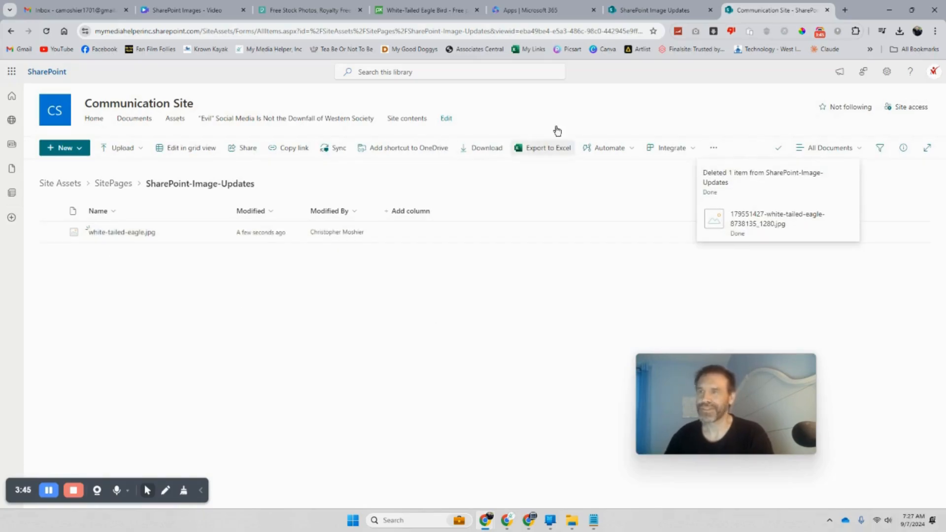
Step: Return to the SharePoint Image Updates page editor and close the site settings
click(640, 9)
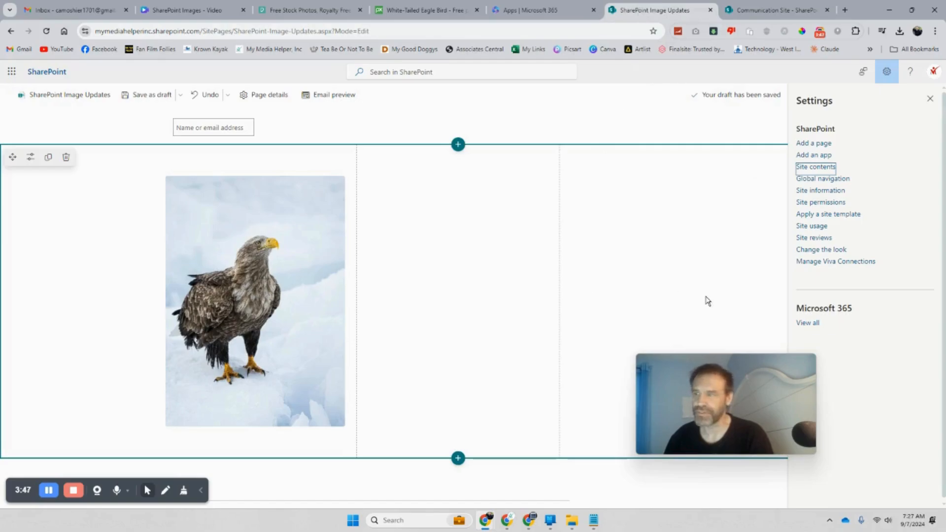
drag(766, 380, 745, 209)
click(930, 99)
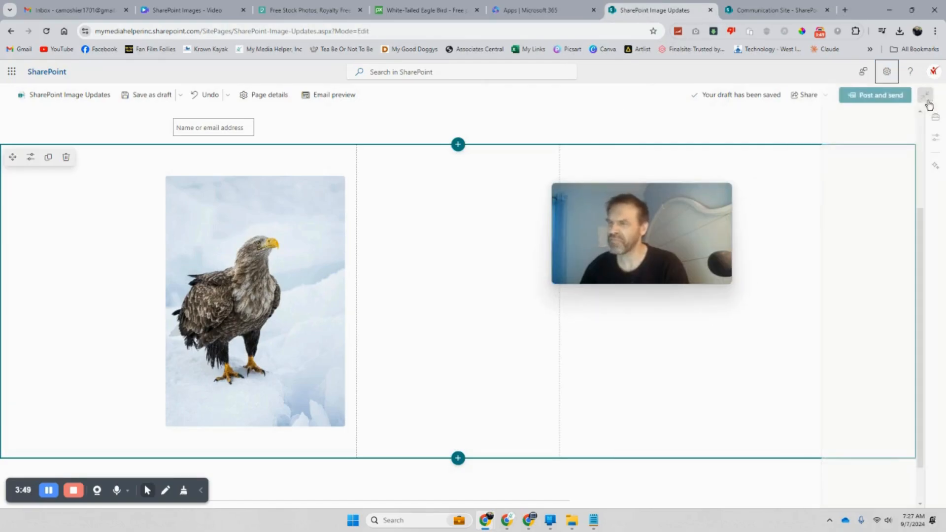
drag(691, 225, 716, 220)
Step: Open the eagle image's properties in the first column and turn on its image caption
click(276, 313)
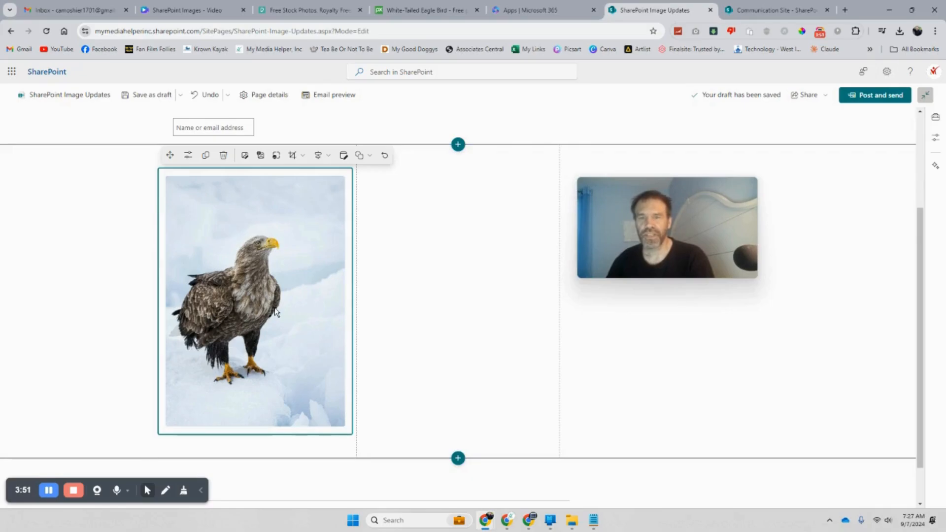
click(187, 156)
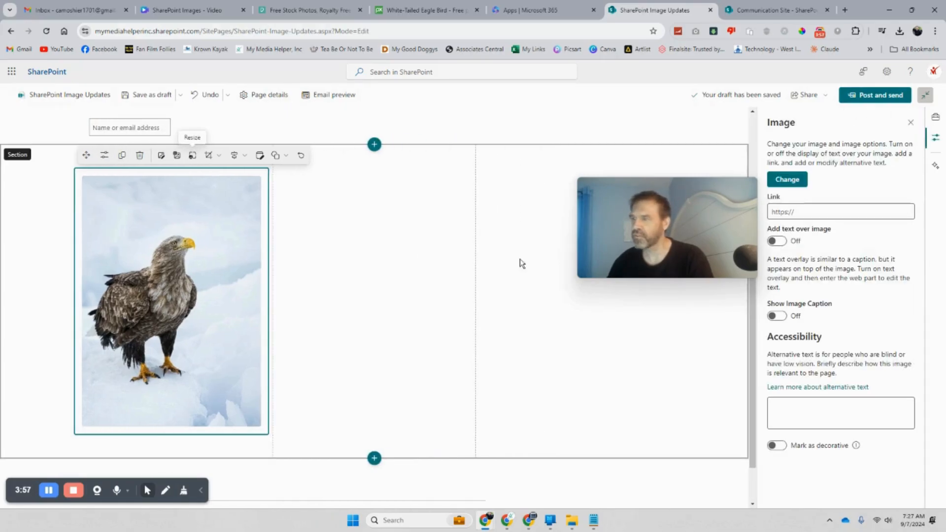
drag(613, 244, 570, 212)
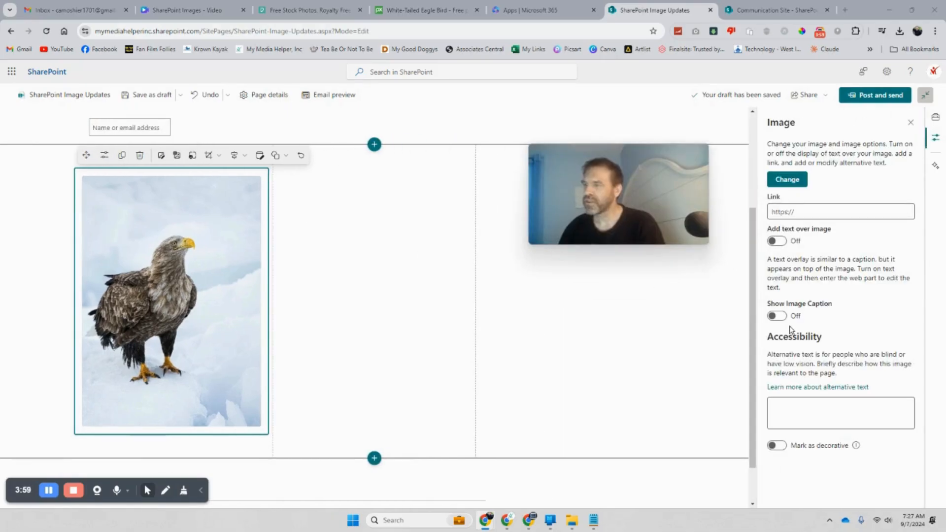
click(778, 318)
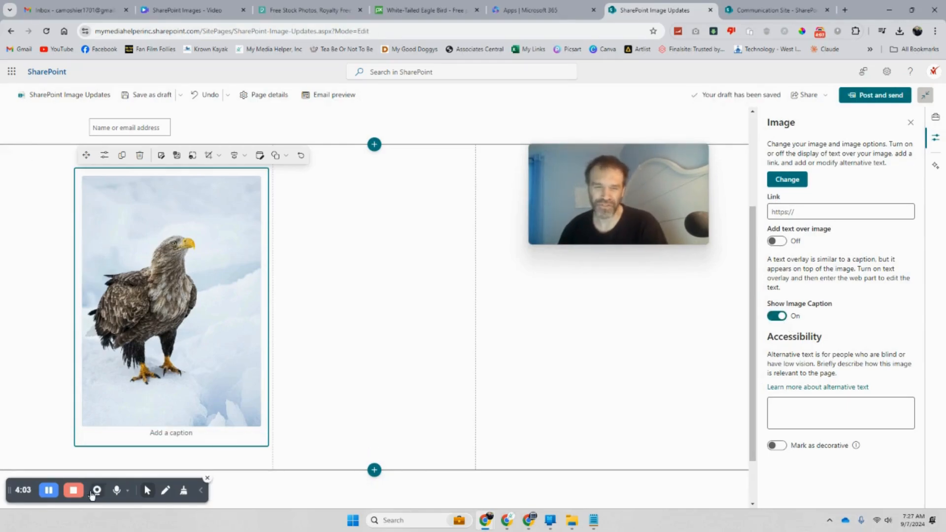
Step: Caption the eagle image "White Eagle"
click(173, 432)
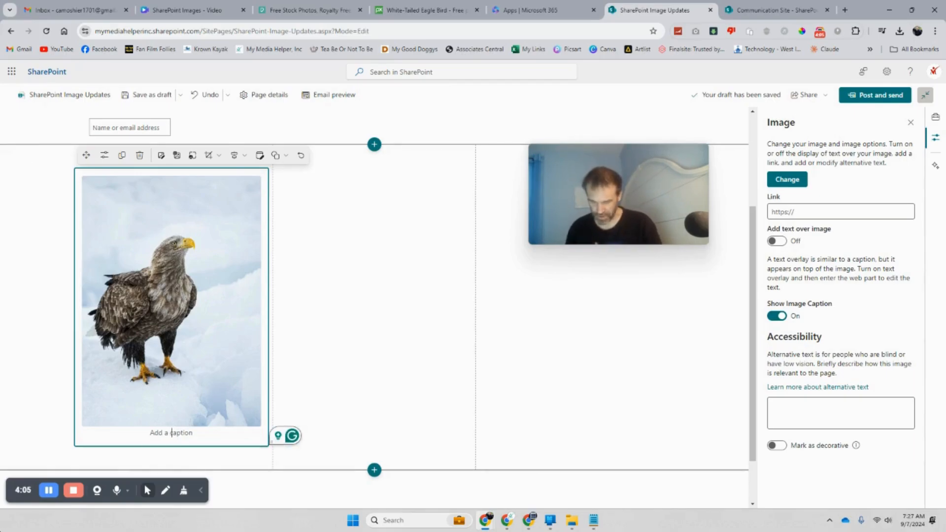
text(White)
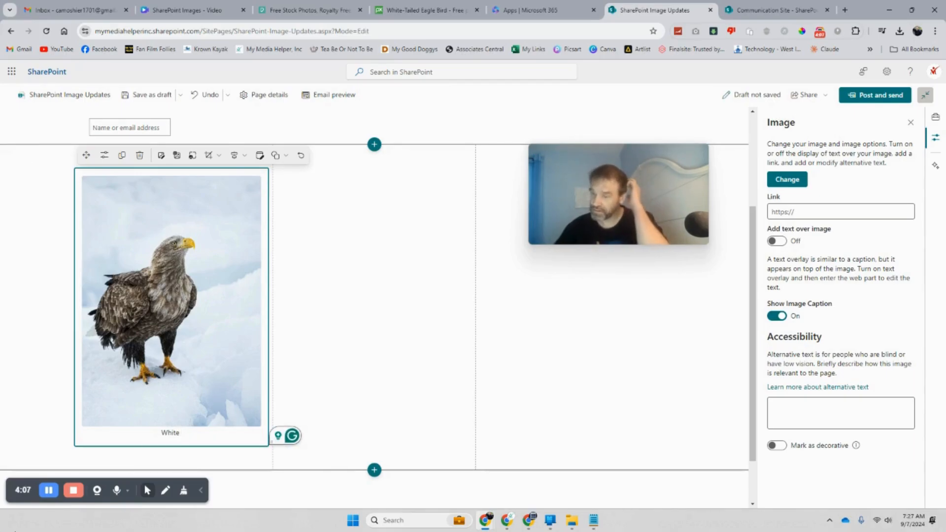
click(572, 520)
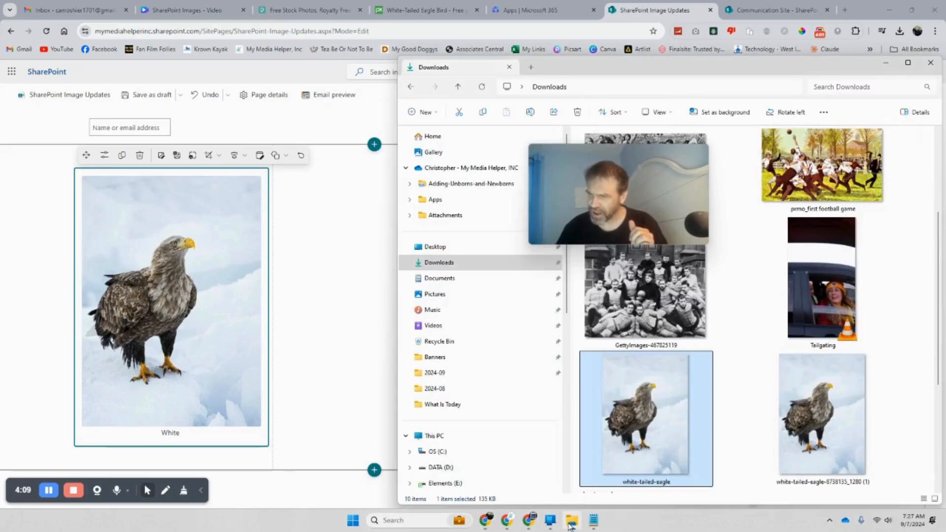
click(571, 521)
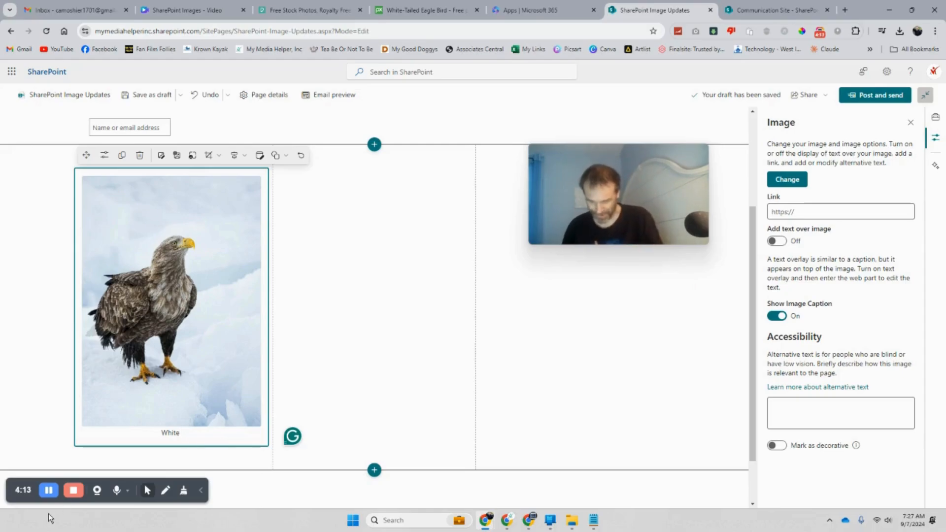
text(Eagle)
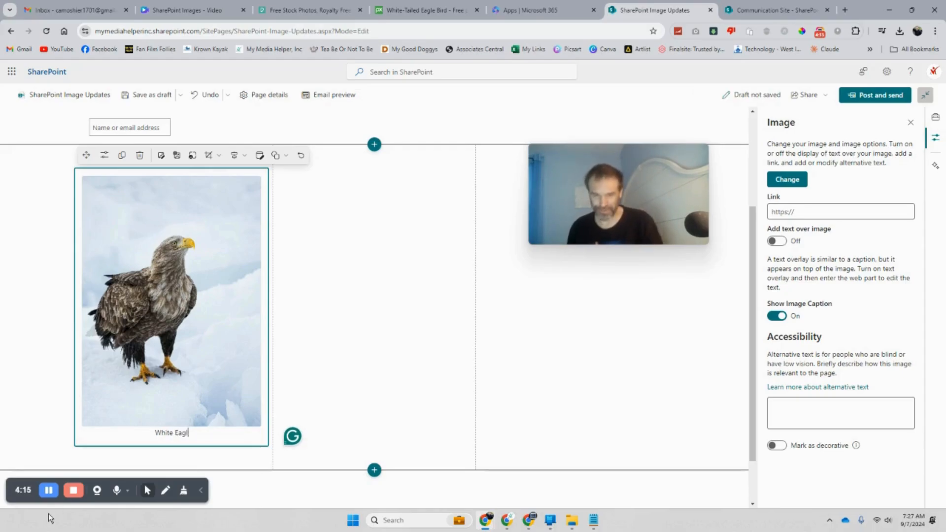
click(613, 396)
click(176, 303)
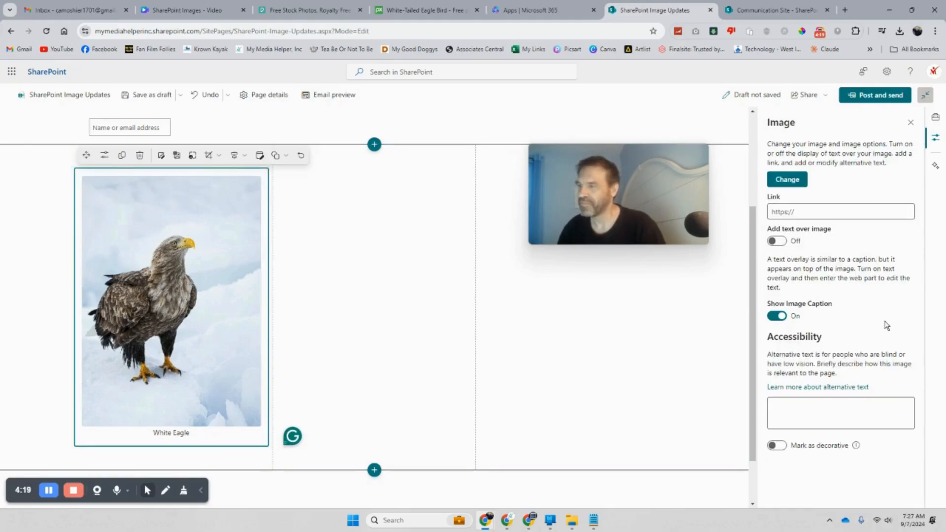
Step: Turn on text over the eagle image and set the overlay text to "White Eagle"
click(808, 216)
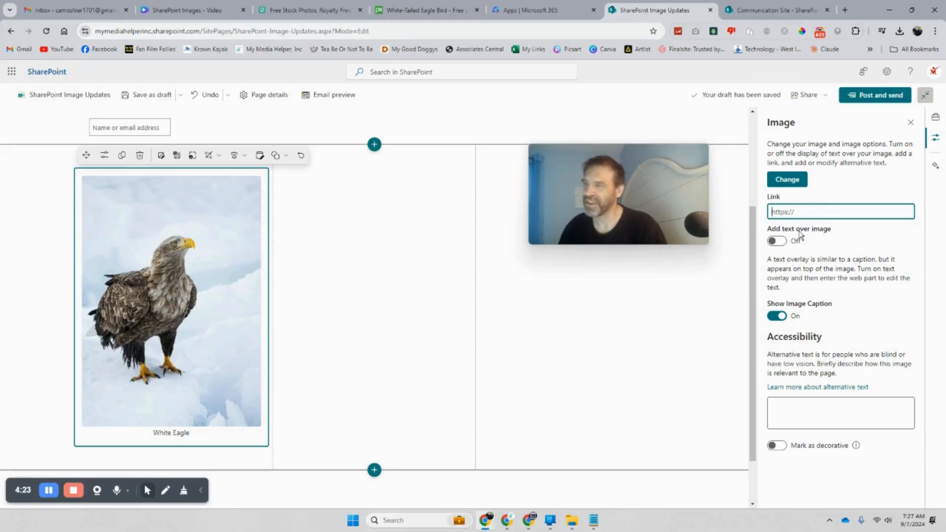
click(777, 241)
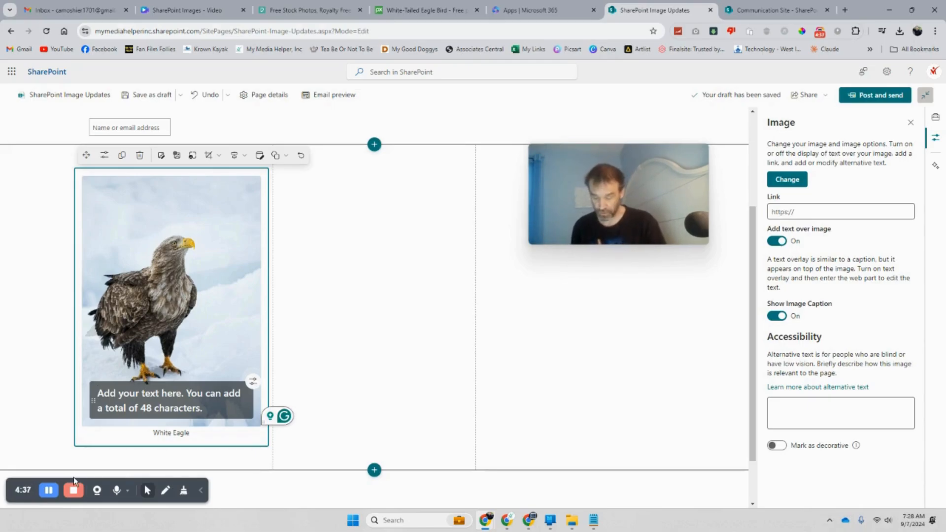
text(White E)
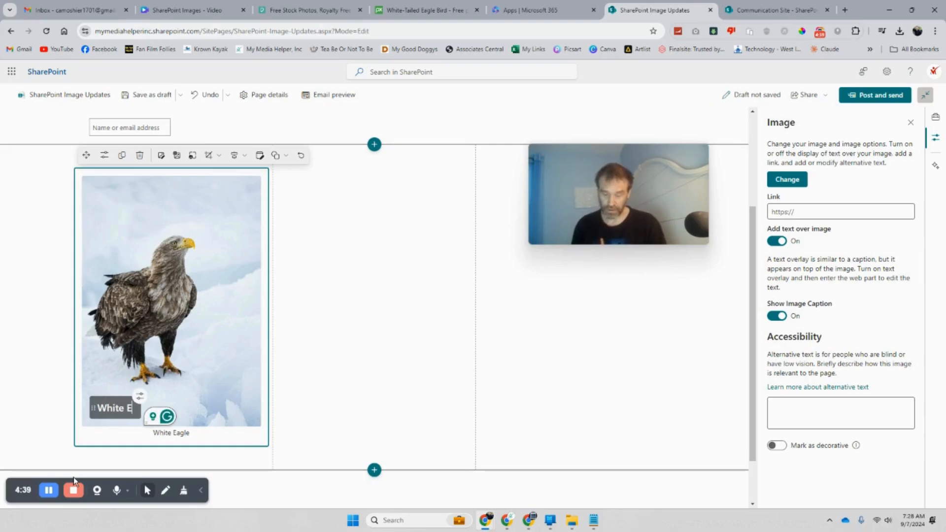
text(agle)
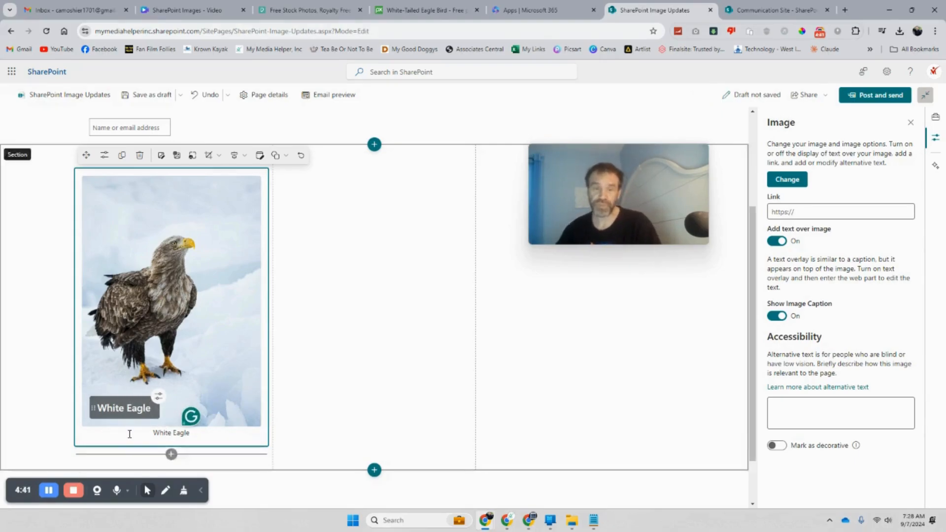
click(370, 335)
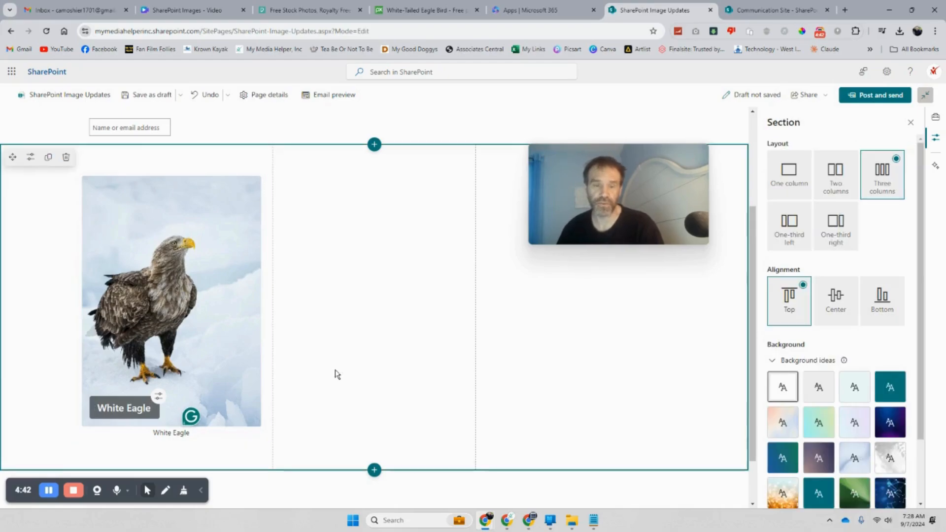
Step: Clear the caption below the eagle image and turn off its image caption
click(186, 433)
key(BackSpace)
key(BackSpace)
key(BackSpace)
key(BackSpace)
key(BackSpace)
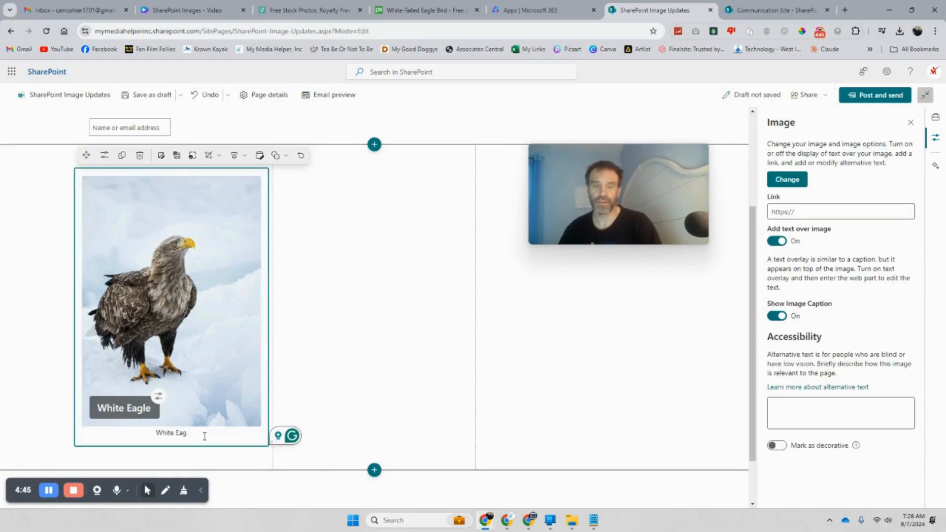
key(BackSpace)
key(BackSpace)
key(BackSpace)
key(BackSpace)
key(BackSpace)
key(BackSpace)
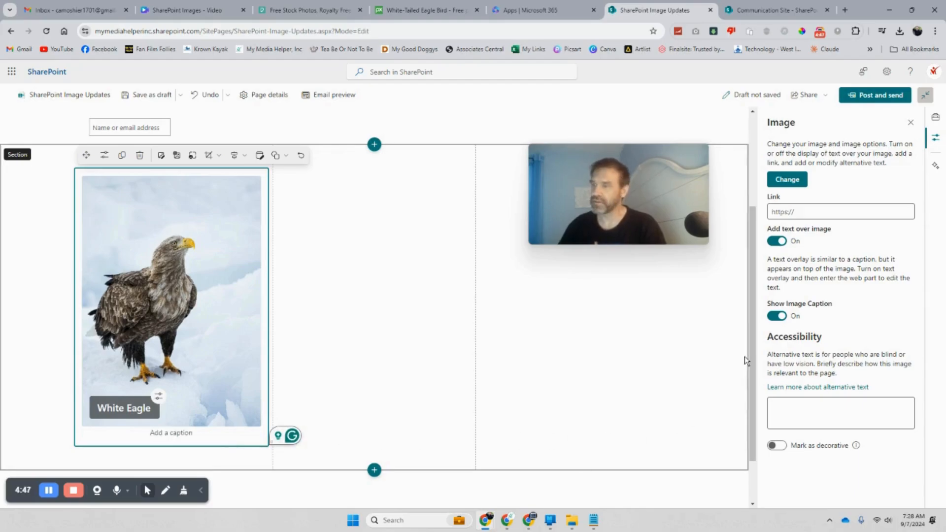
click(779, 315)
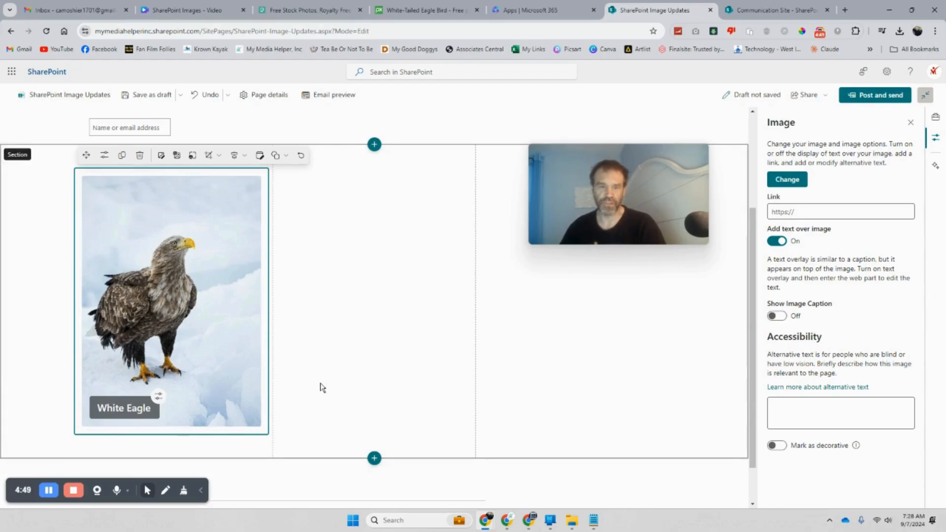
click(322, 387)
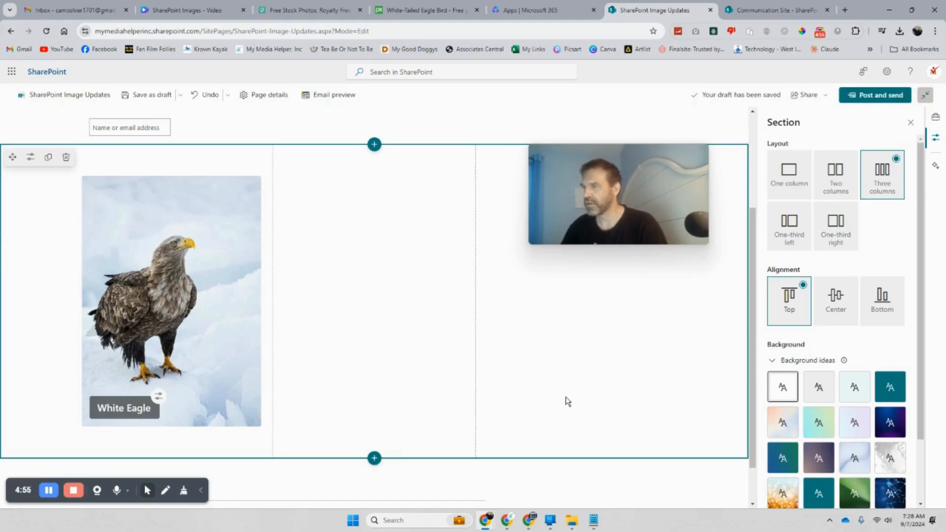
Step: Try the Original, Circle and Triangle shapes on the eagle image
click(226, 254)
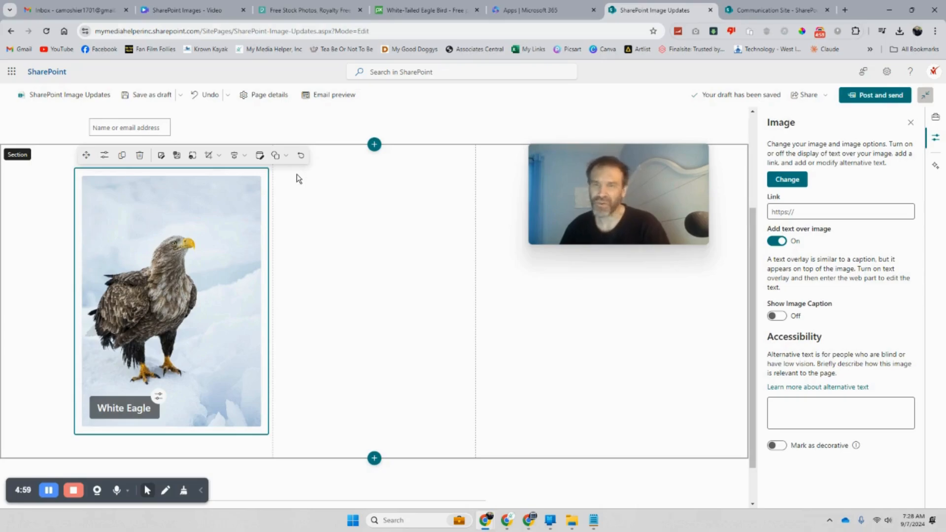
click(287, 157)
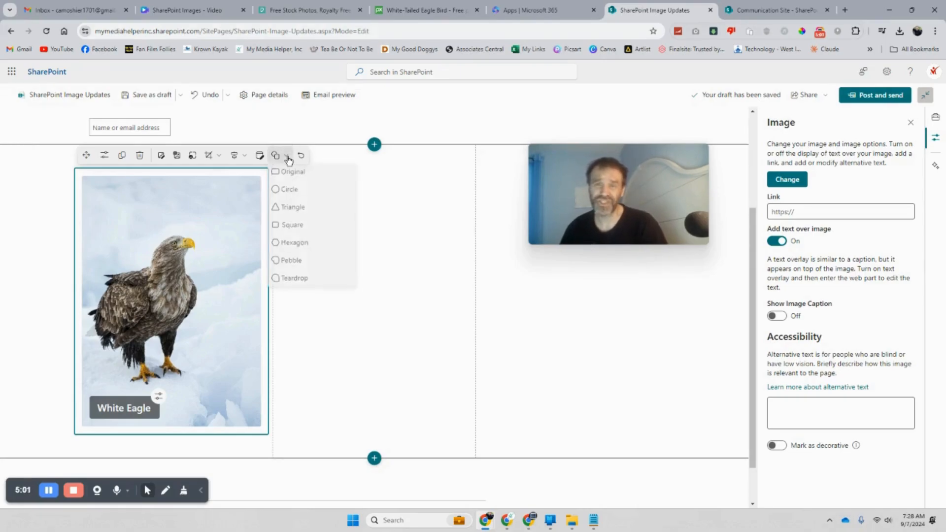
click(289, 172)
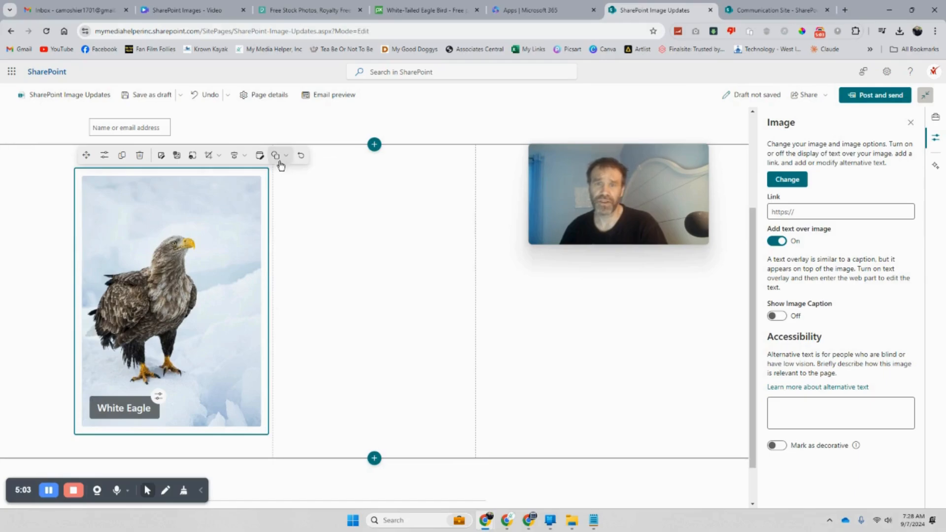
click(286, 156)
click(289, 188)
scroll(277, 233, up, 3)
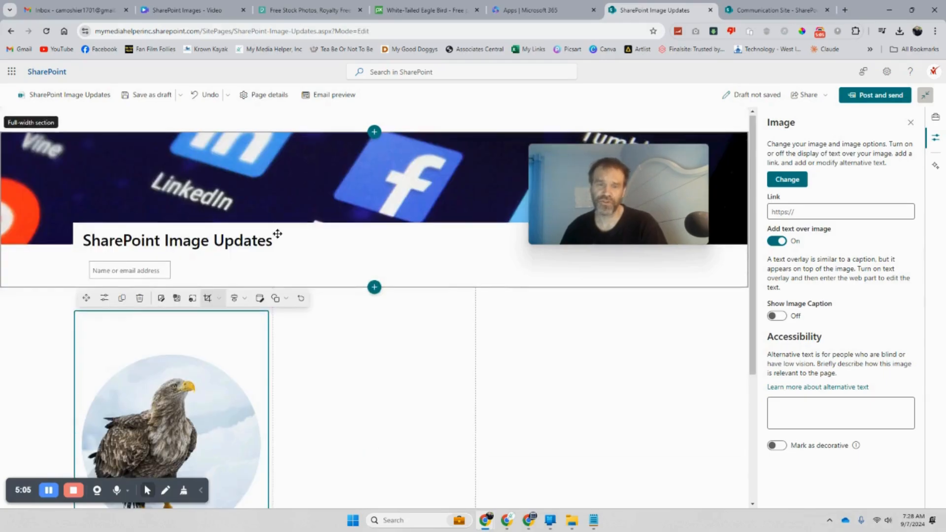
scroll(277, 234, down, 3)
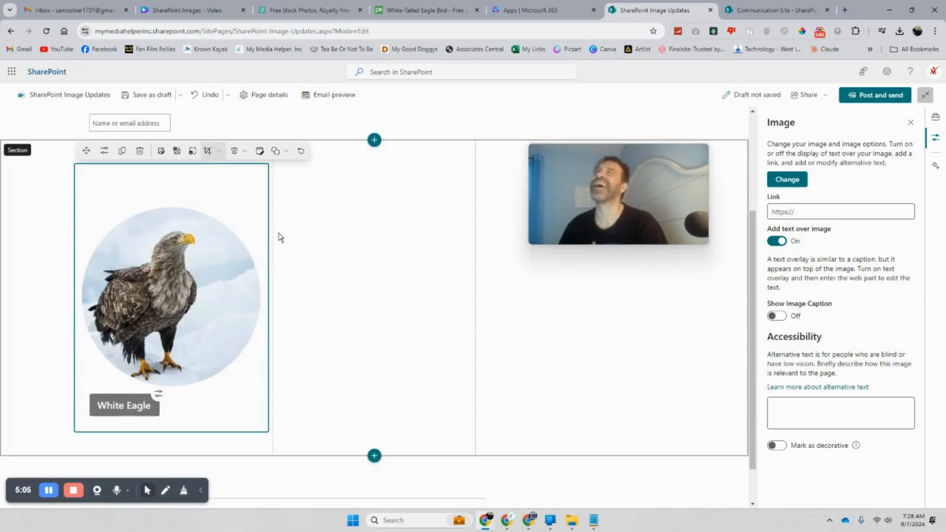
click(287, 156)
click(288, 205)
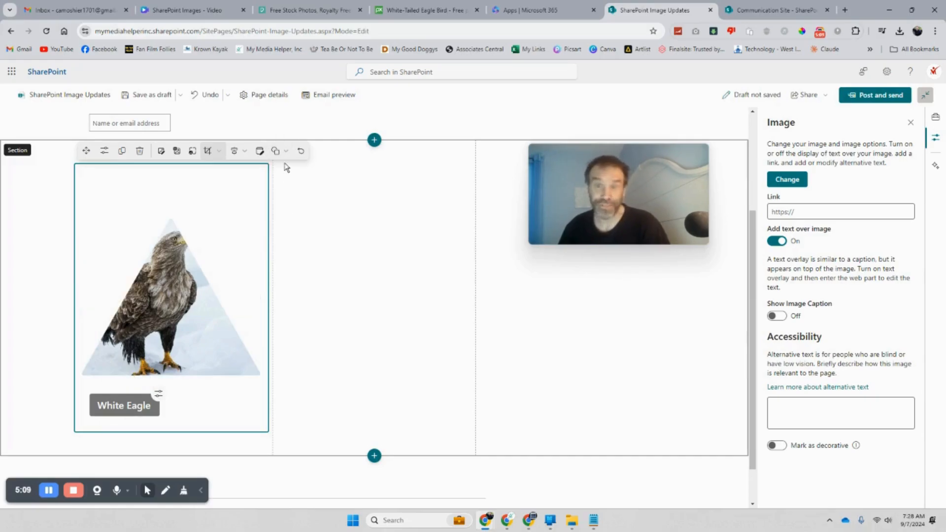
Step: Try the Square, Hexagon and Pebble shapes on the eagle image, and reset it to its original form
click(286, 151)
click(284, 216)
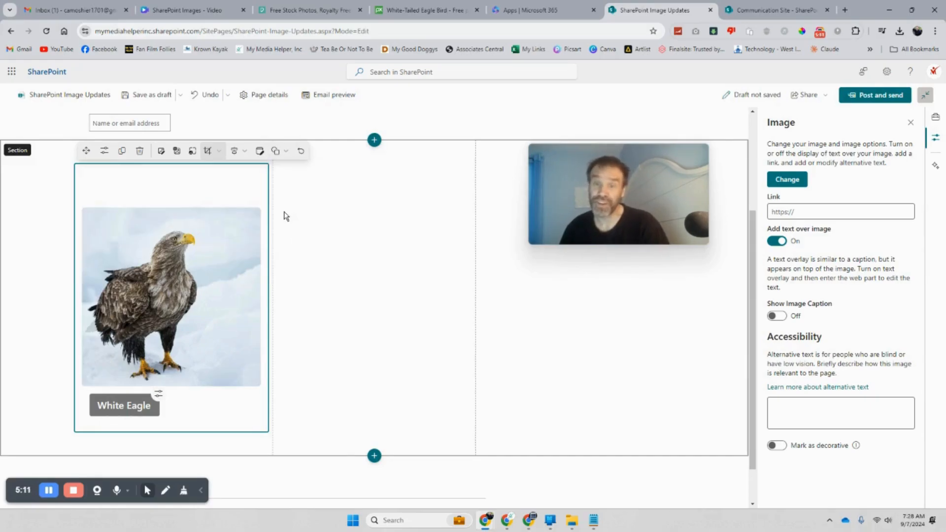
click(286, 151)
click(282, 239)
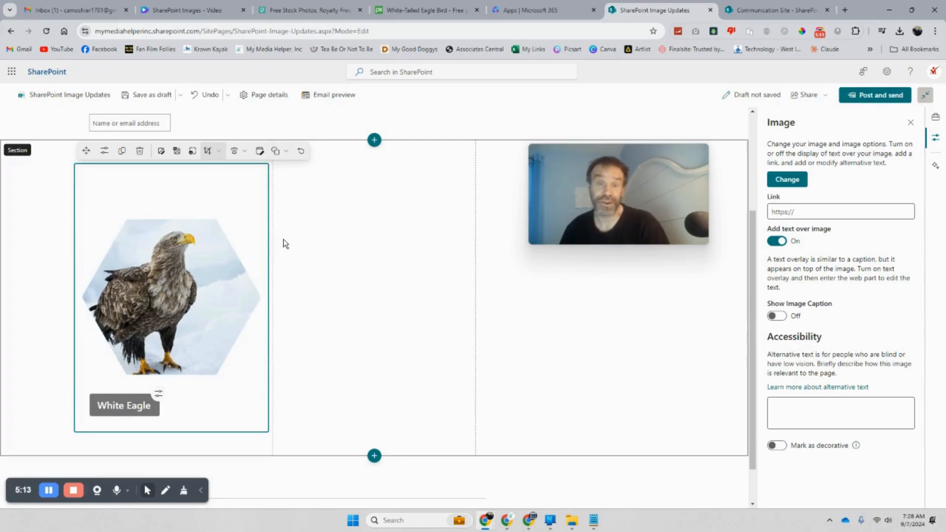
click(286, 151)
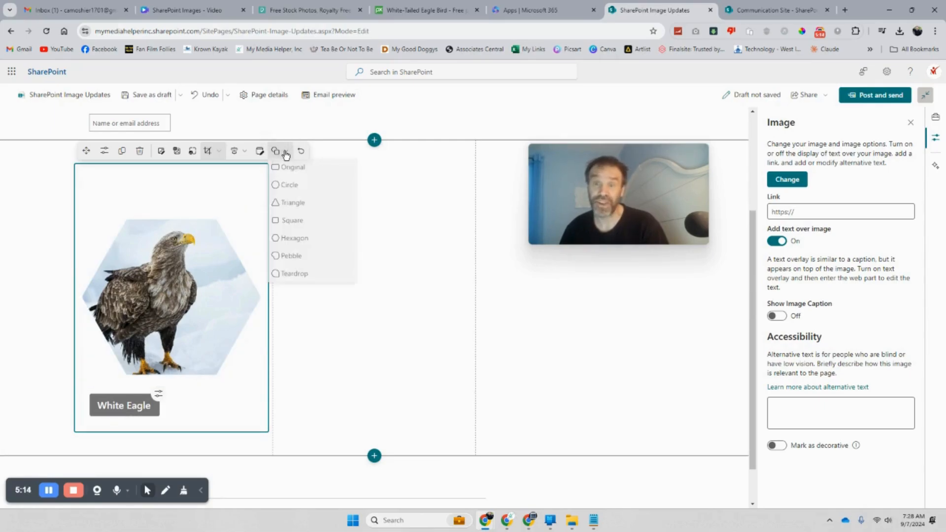
click(290, 261)
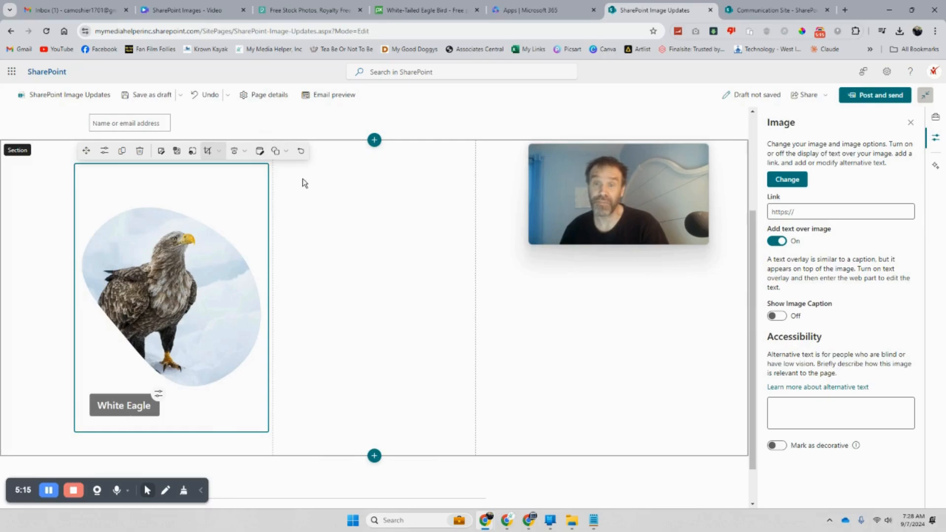
click(300, 154)
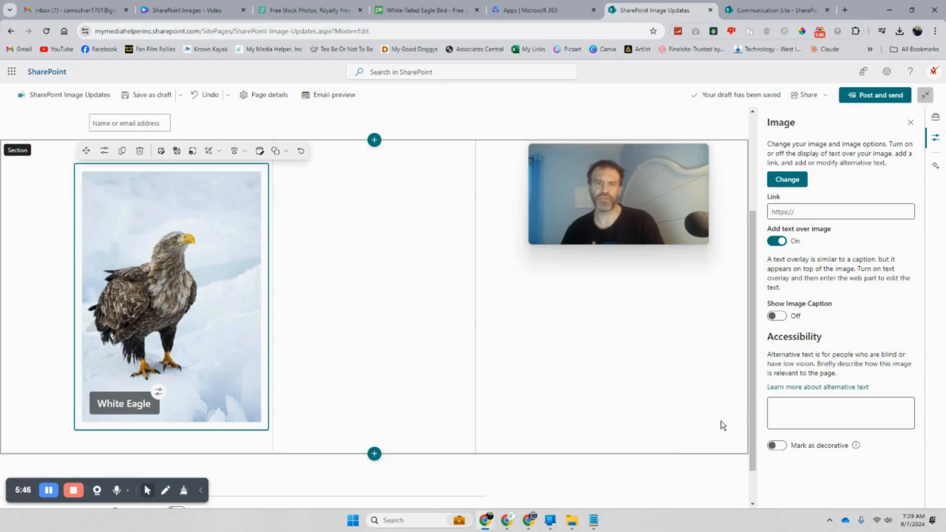
Step: Enter "White Eagle" as the eagle image's alternative text and mark the image as decorative
mouse_move(855, 434)
click(775, 419)
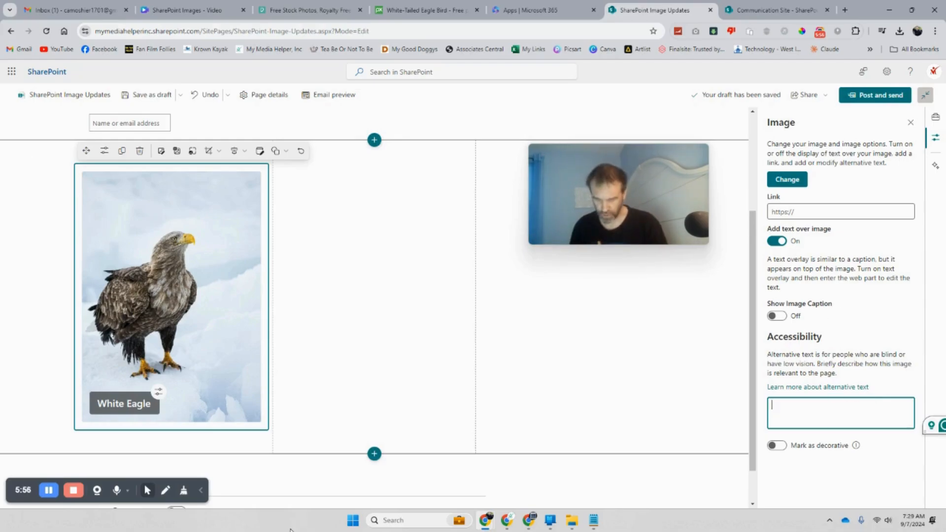
text(White)
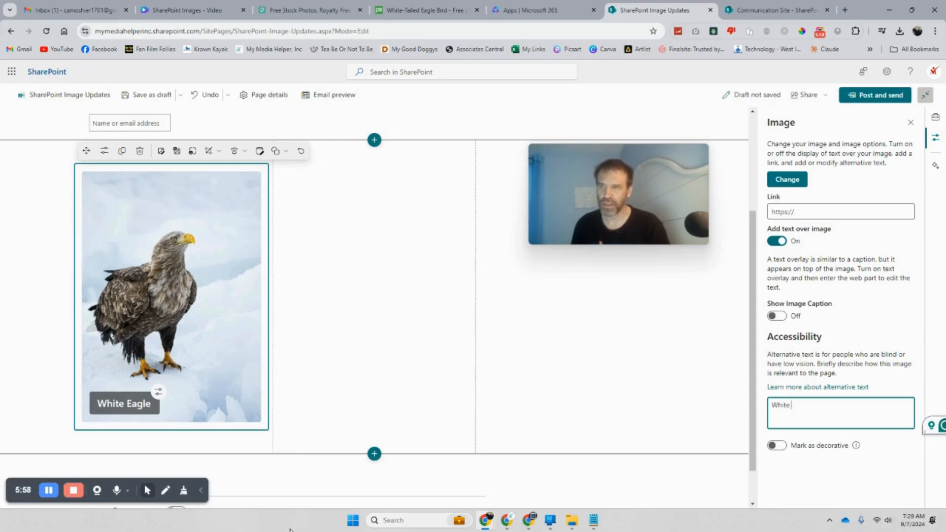
text( Eag)
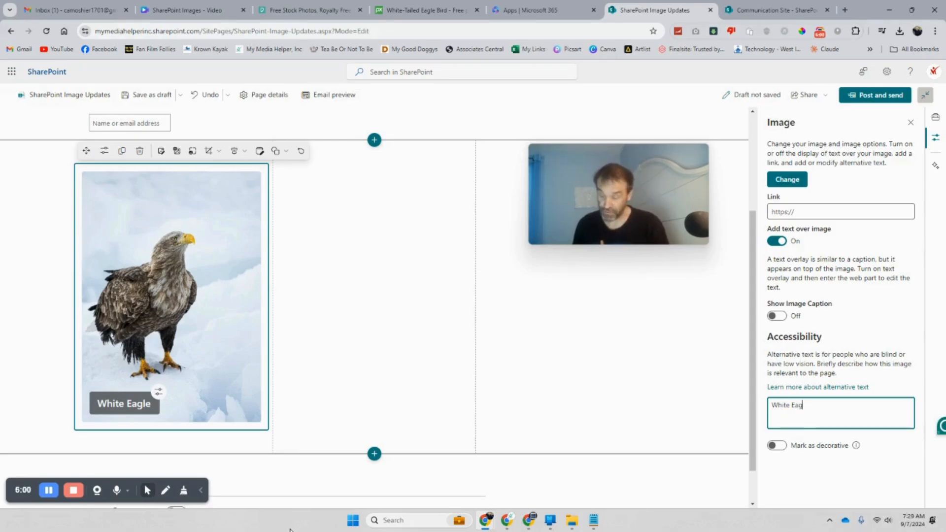
text(le)
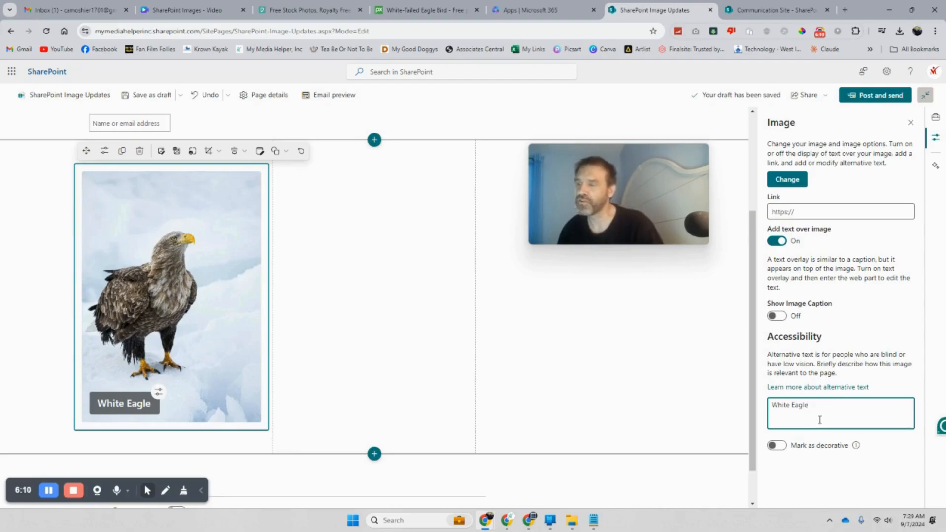
click(776, 445)
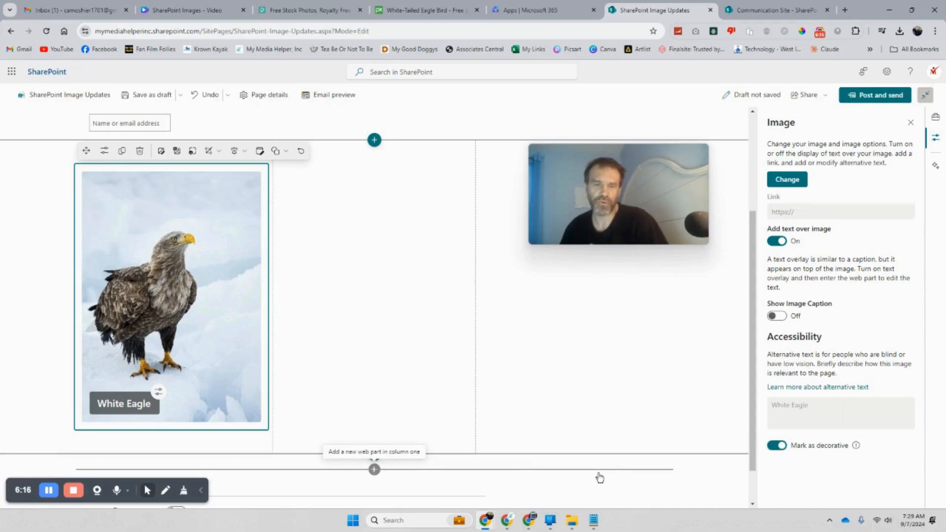
Step: Open the White Eagle overlay's text options and try teal, black and white as the text box color, ending on white
click(158, 393)
scroll(416, 378, down, 1)
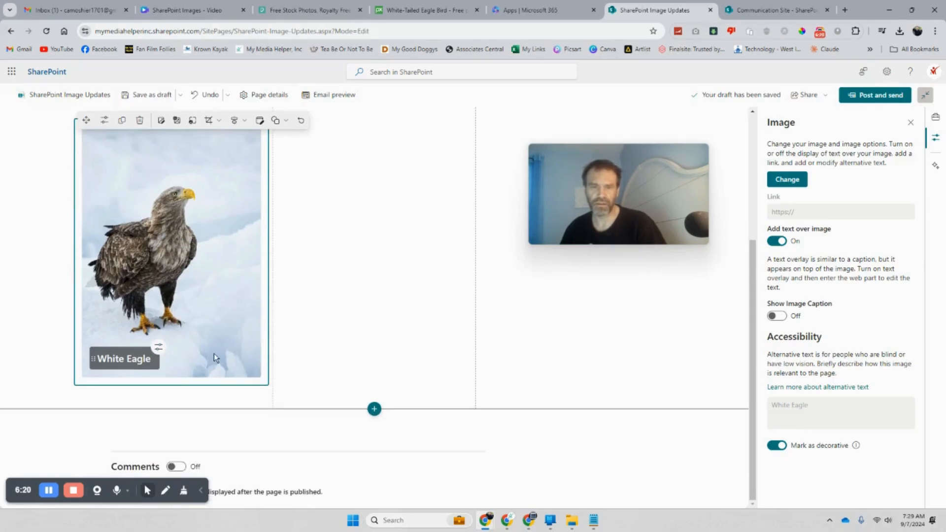
click(160, 349)
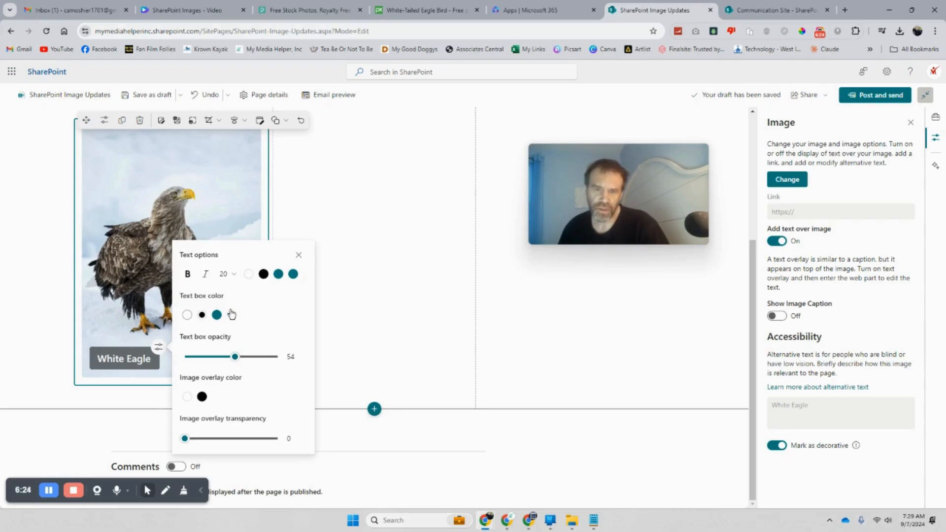
click(232, 315)
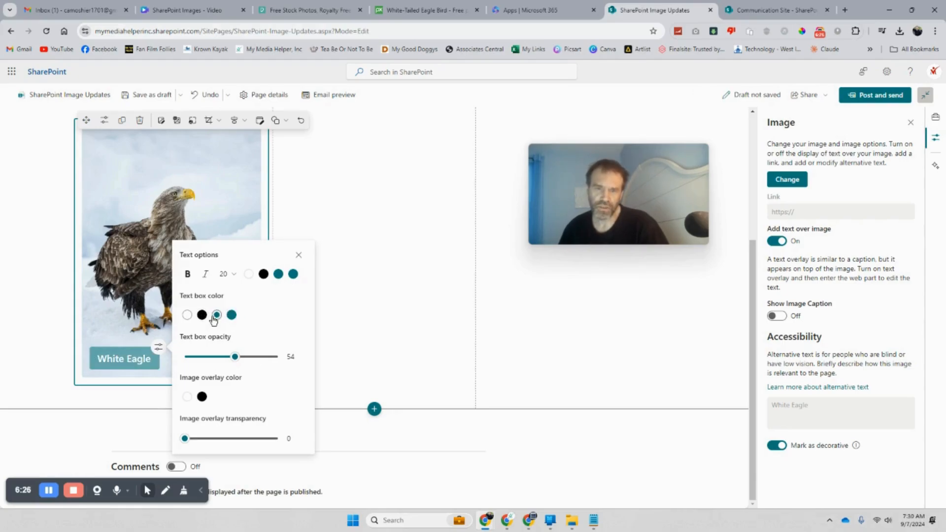
click(202, 315)
click(187, 315)
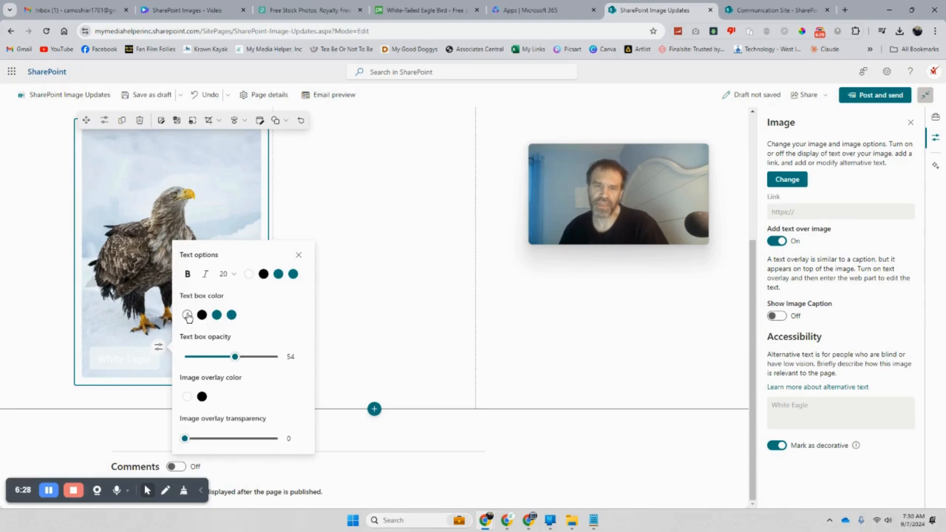
Step: Try black and teal as the White Eagle overlay's text box color, keeping the image overlay transparency at 0
click(202, 315)
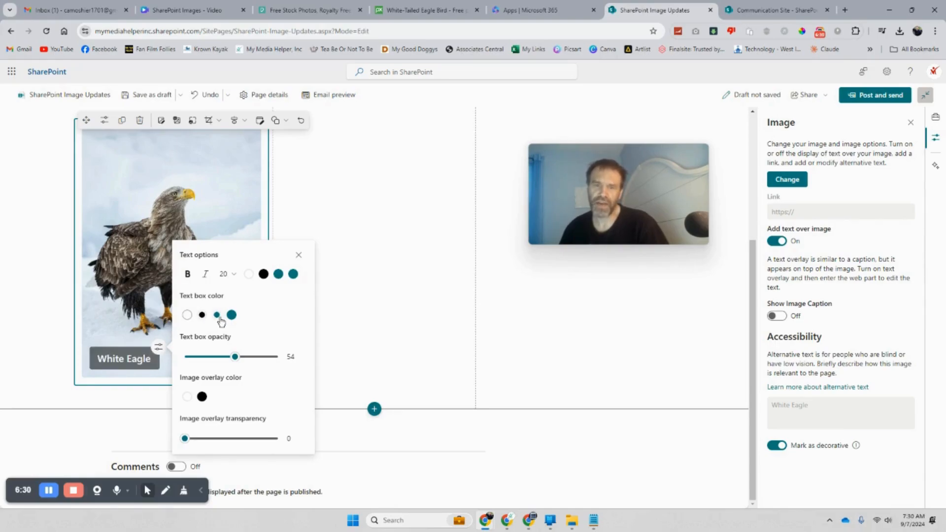
click(217, 317)
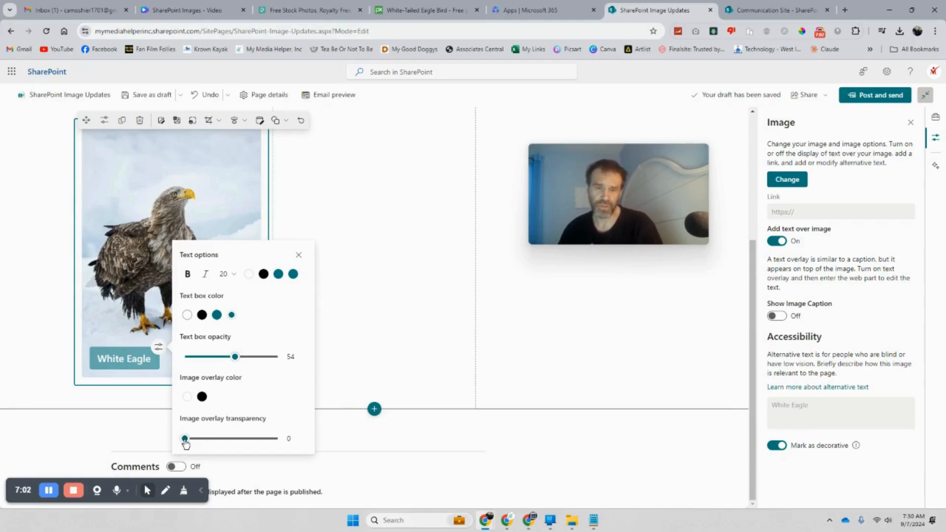
drag(185, 444, 145, 440)
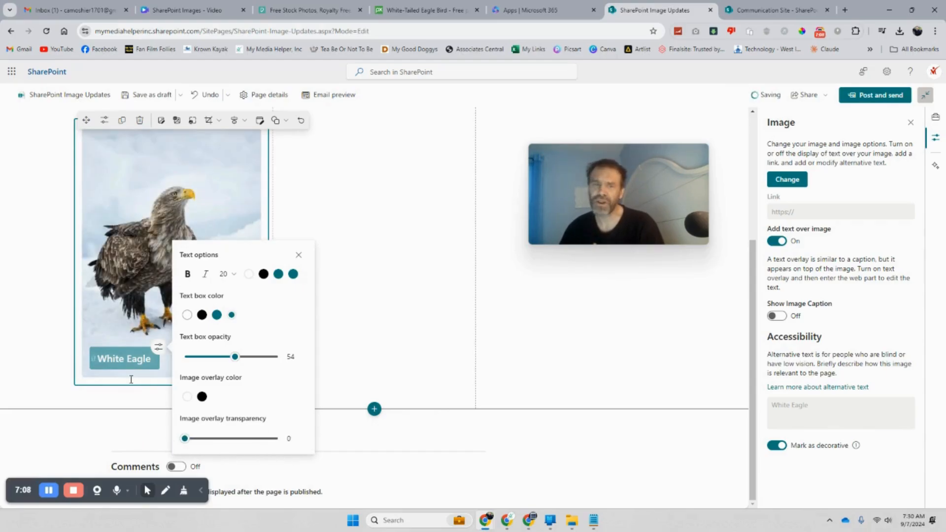
Step: Set the White Eagle overlay's text box opacity to 94 and its text size to 32
drag(237, 361, 273, 356)
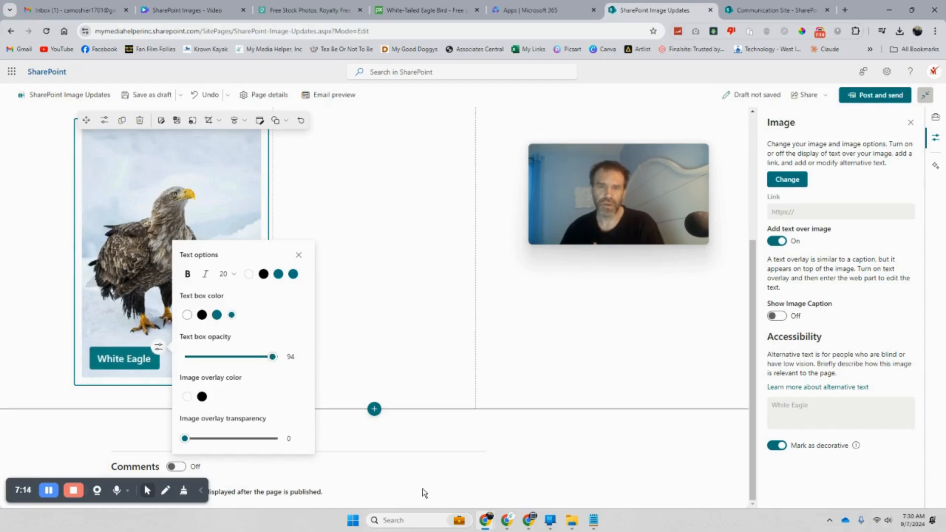
click(235, 274)
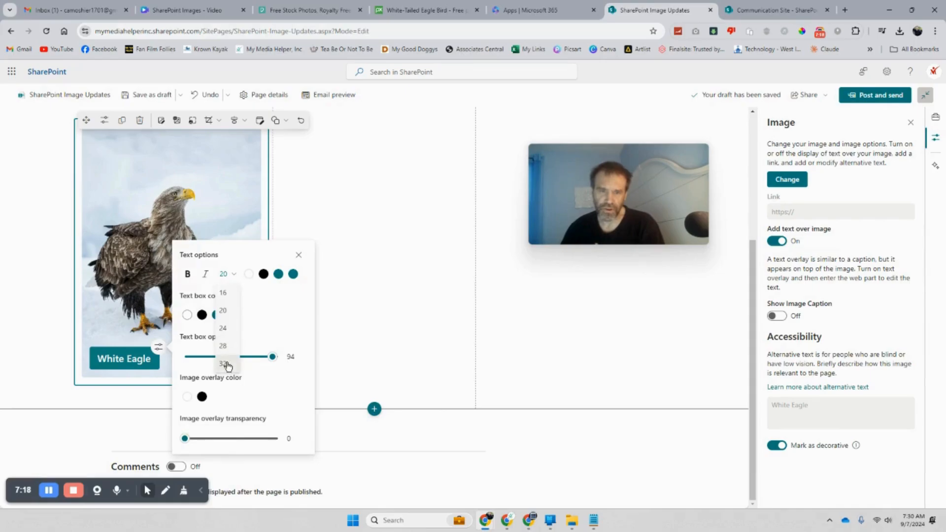
click(225, 364)
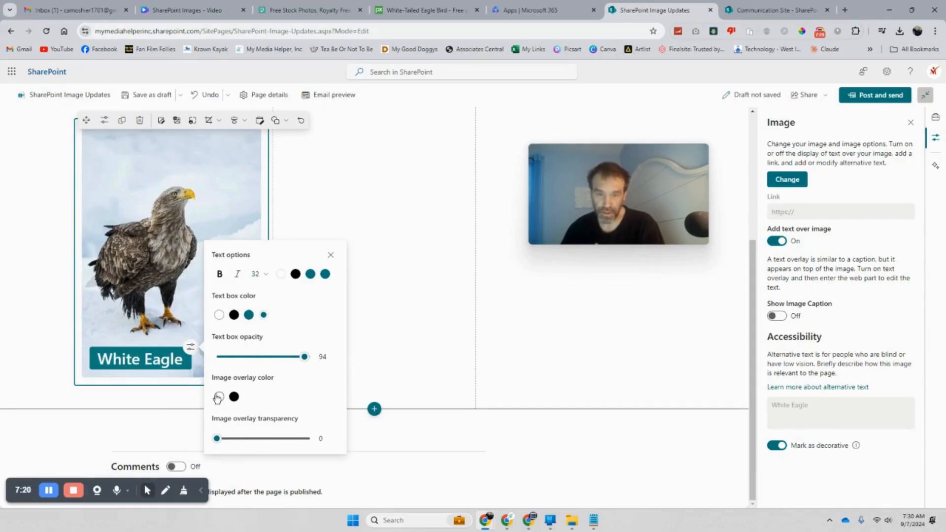
Step: Compare white and black as the White Eagle overlay's text box color, ending on black
click(234, 315)
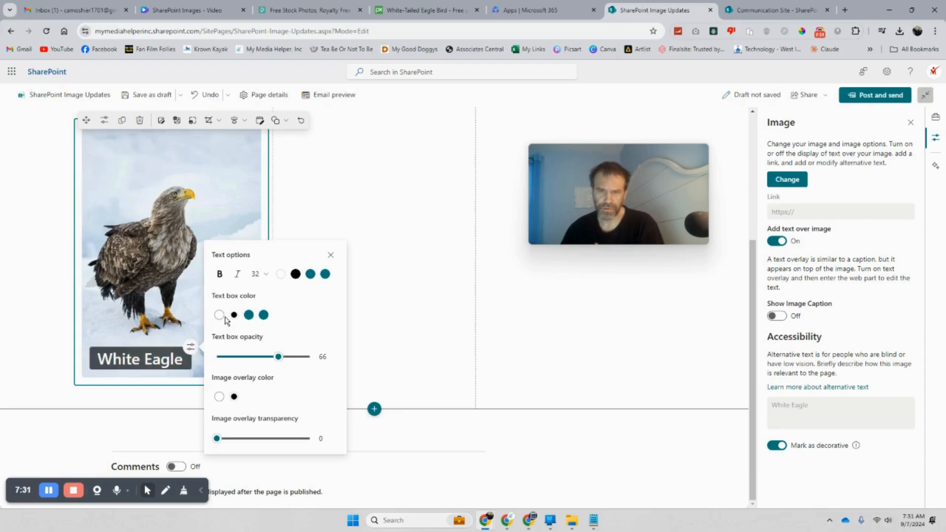
click(220, 316)
click(234, 315)
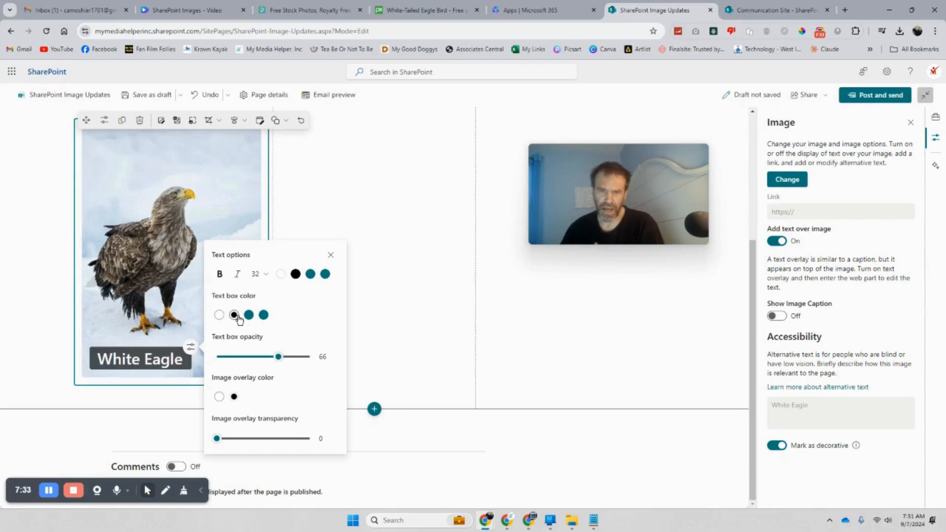
Step: Compare black and white image overlay colors at transparency 31, ending on white with the transparency reset to 0
drag(217, 439, 246, 439)
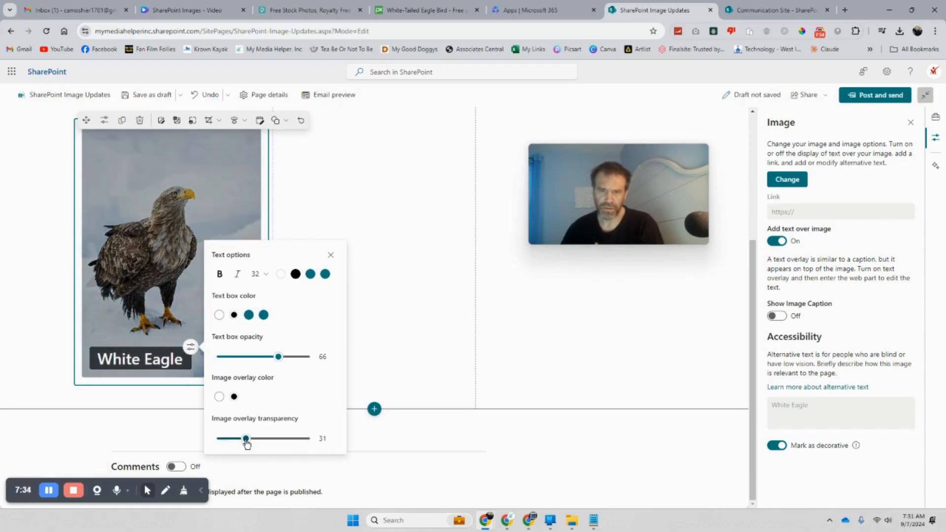
click(219, 397)
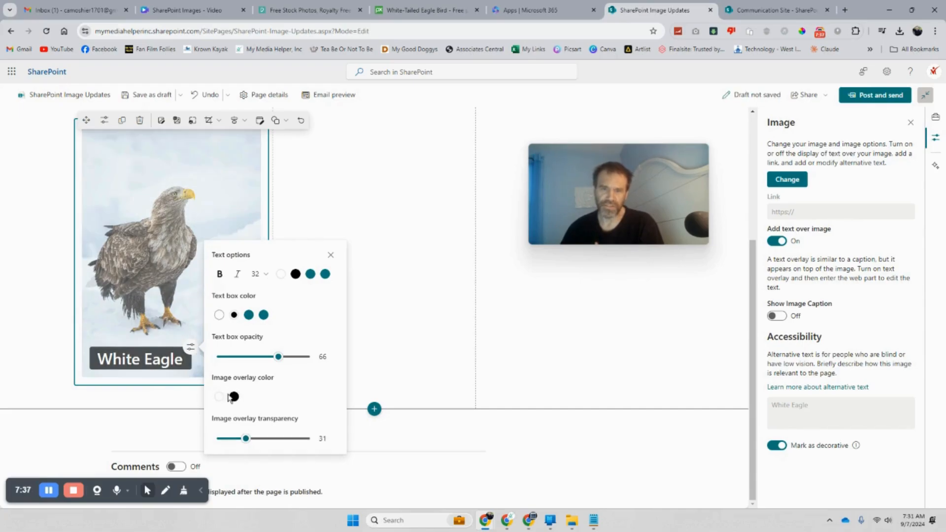
click(234, 396)
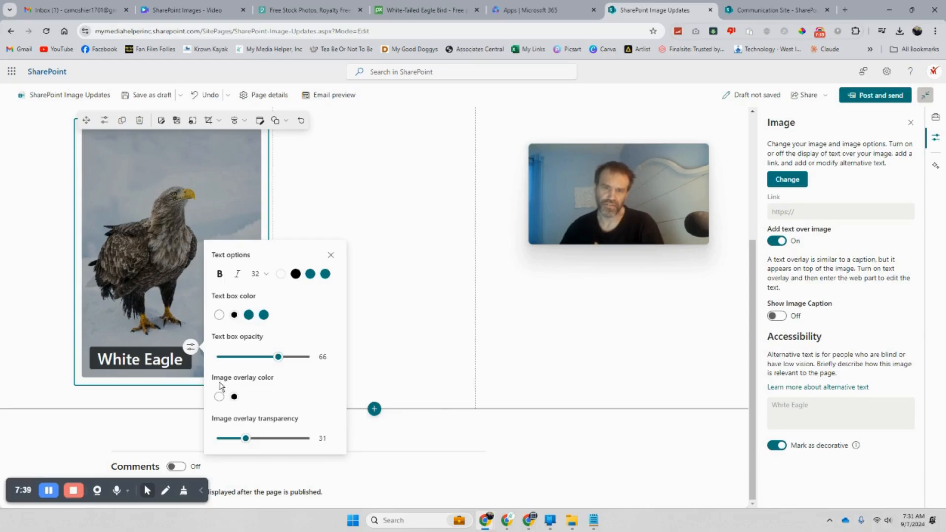
click(218, 398)
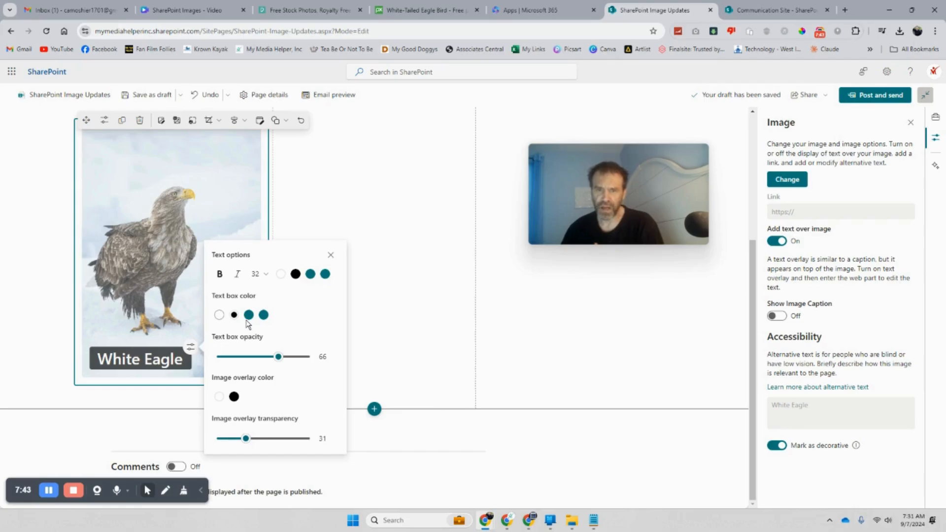
click(234, 397)
click(220, 397)
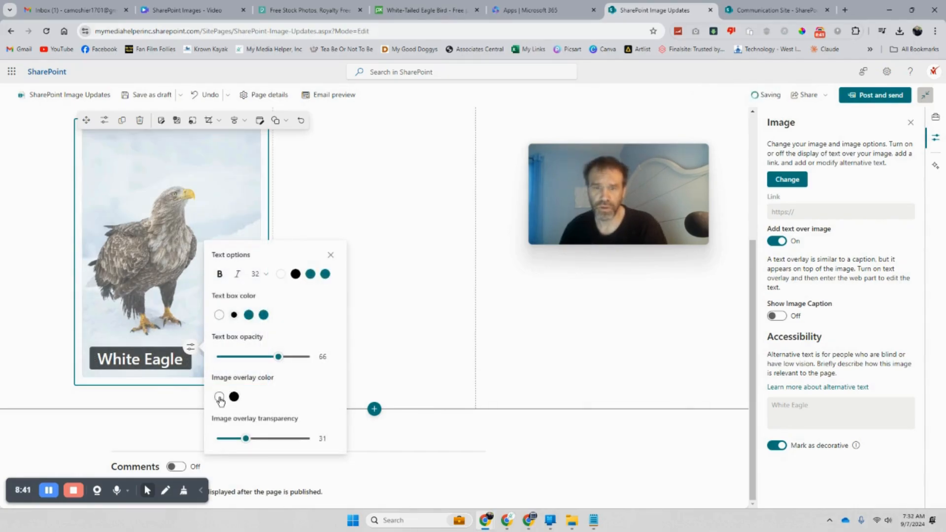
drag(245, 438, 165, 424)
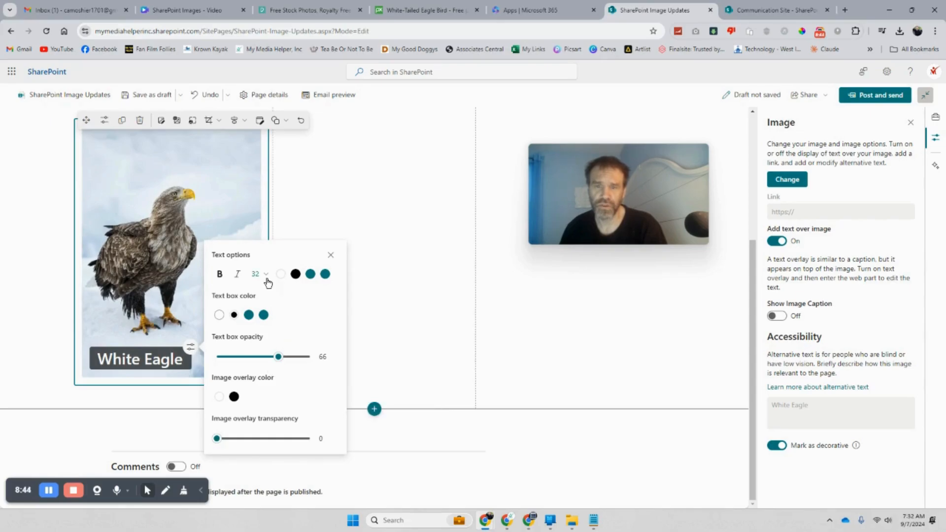
Step: Try black and teal as the White Eagle overlay's text color and return it to white
click(297, 276)
click(311, 275)
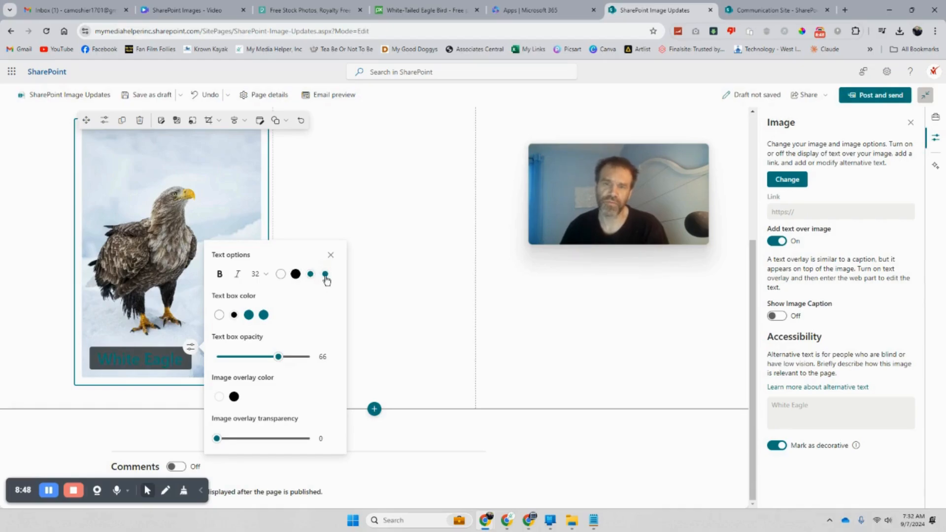
click(296, 274)
click(282, 276)
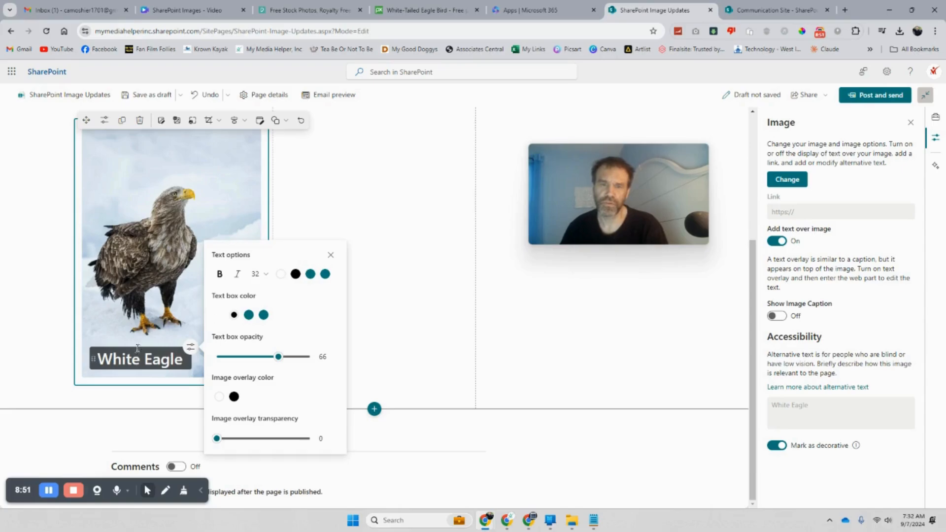
Step: Set the White Eagle overlay's text box color to teal and raise the image overlay transparency value
click(264, 314)
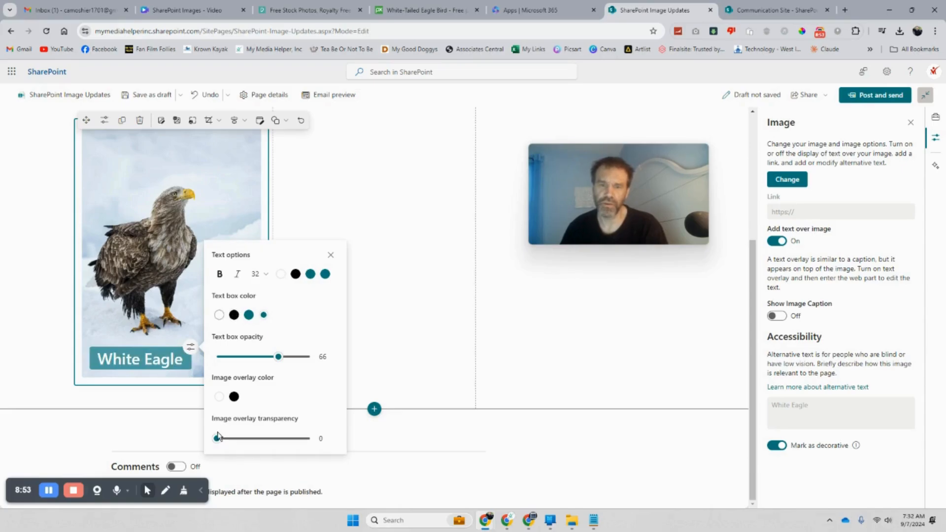
drag(217, 436, 257, 435)
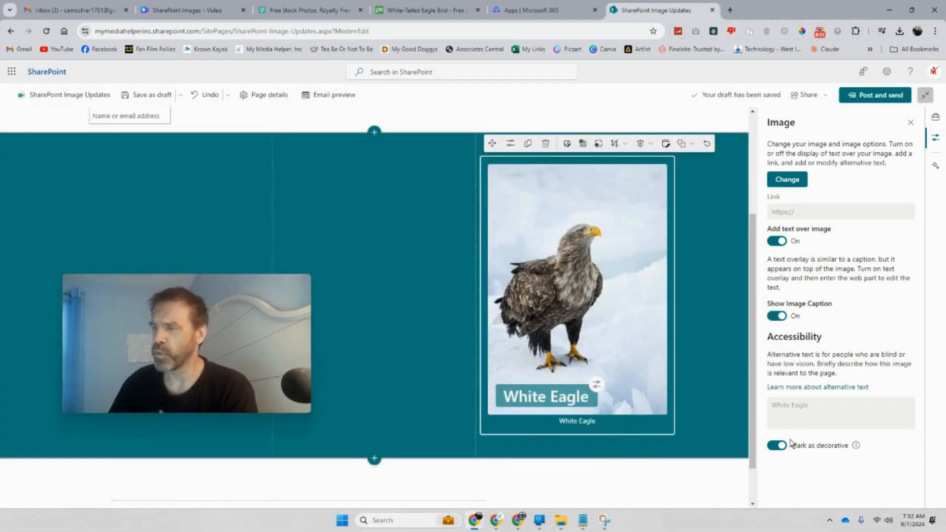
Step: Unmark the eagle image as decorative and copy the My Media Helper website's address from a new browser tab
click(785, 450)
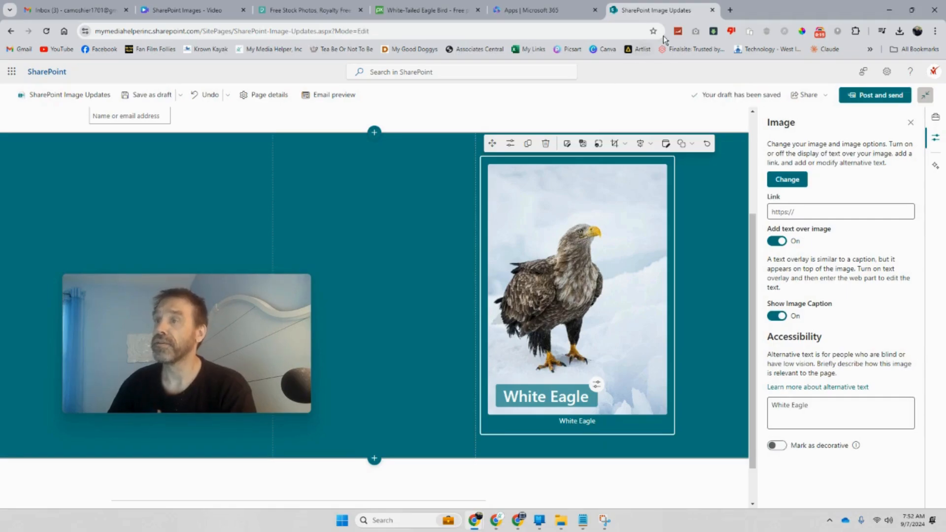
click(730, 10)
click(279, 48)
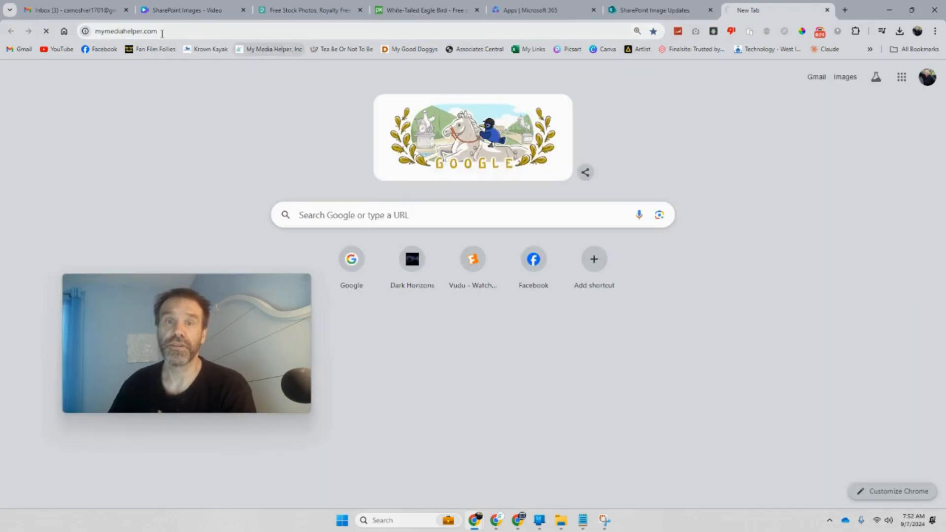
right_click(159, 32)
key(ctrl+c)
click(220, 124)
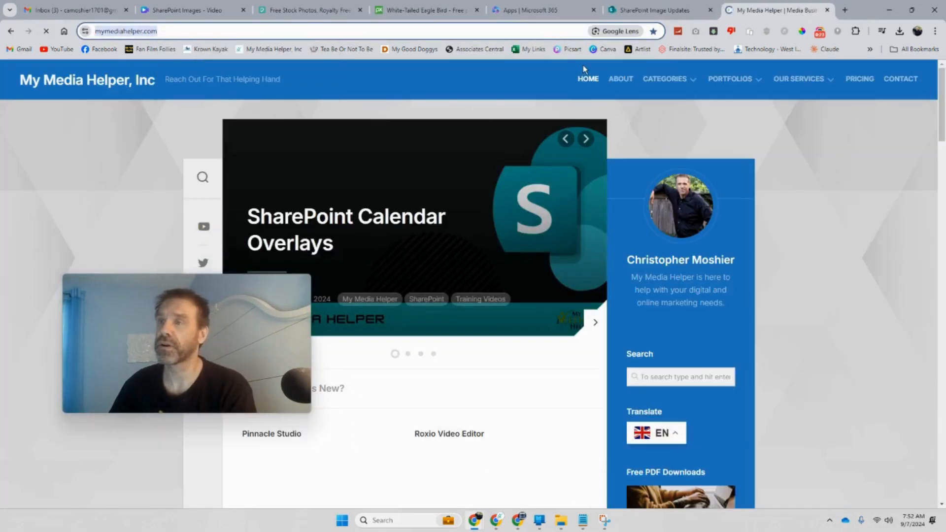
click(656, 10)
click(813, 212)
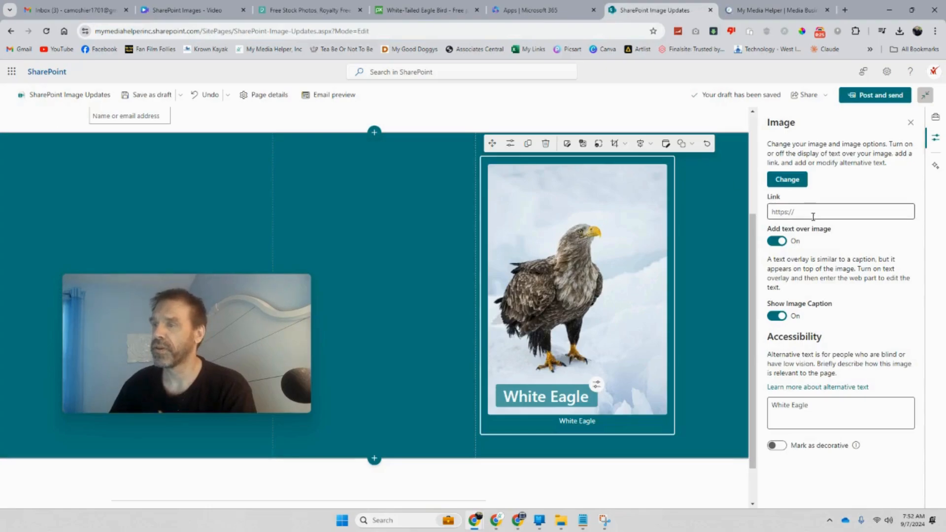
right_click(777, 213)
click(667, 309)
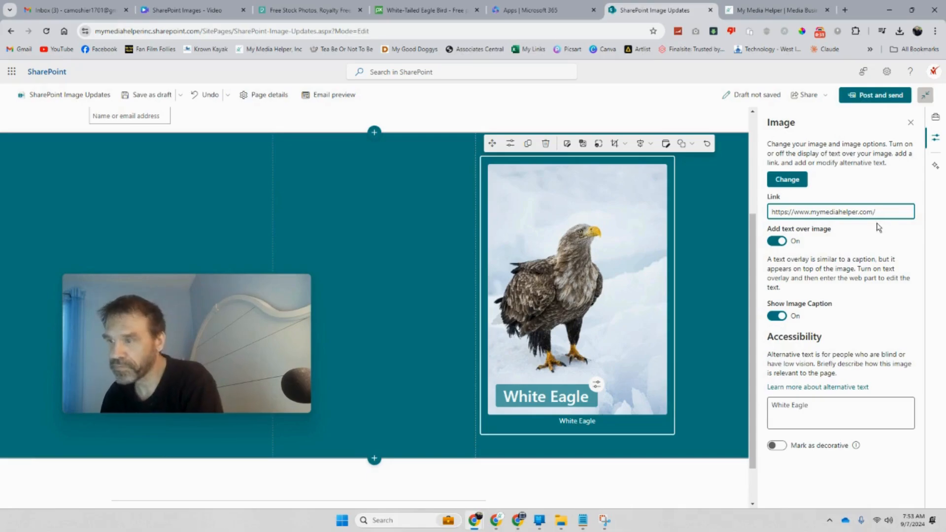
key(BackSpace)
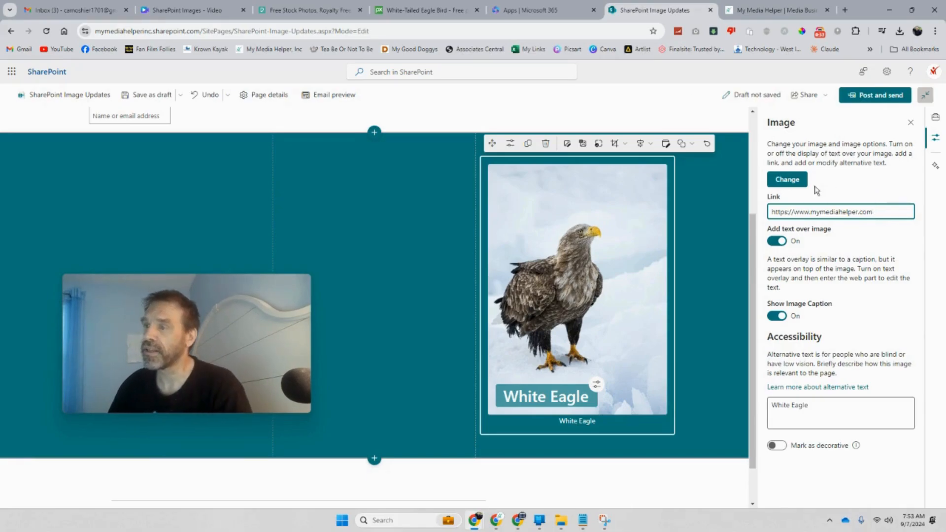
Step: Publish the news post and dismiss the form for sending it as an email
click(875, 96)
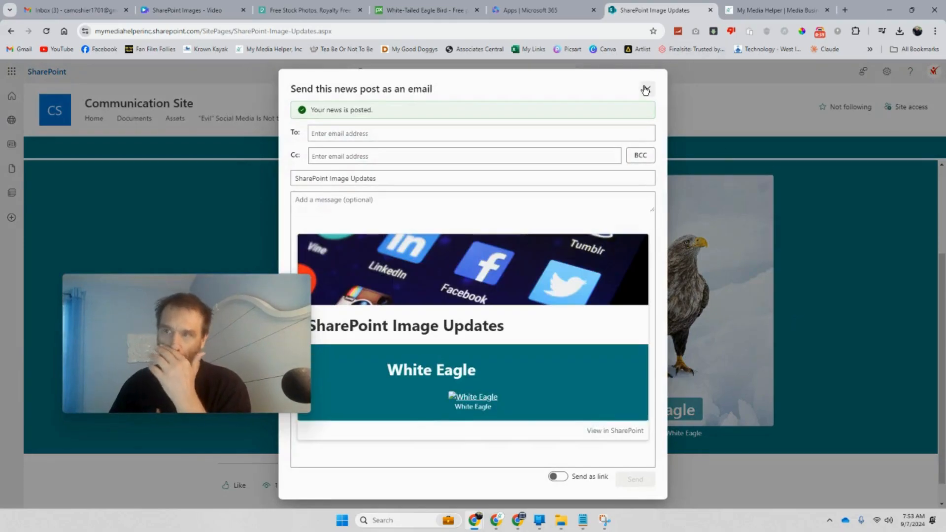
click(645, 90)
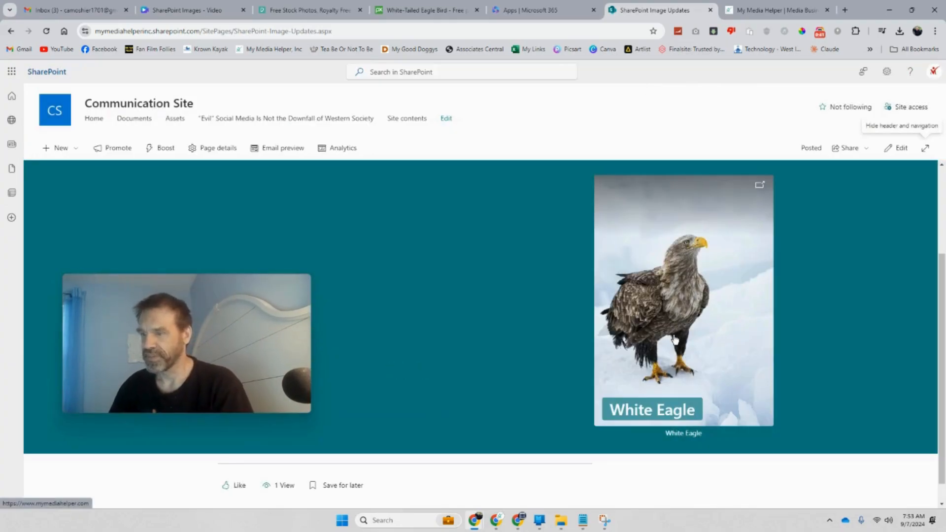
Step: Test the published eagle image's link from the picture and from its corner link icon, returning to the post each time
click(675, 340)
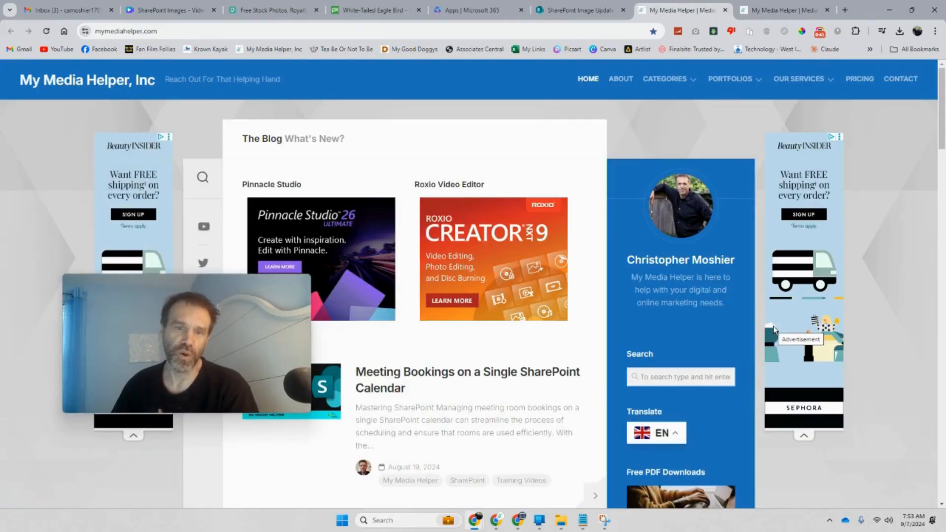
click(578, 10)
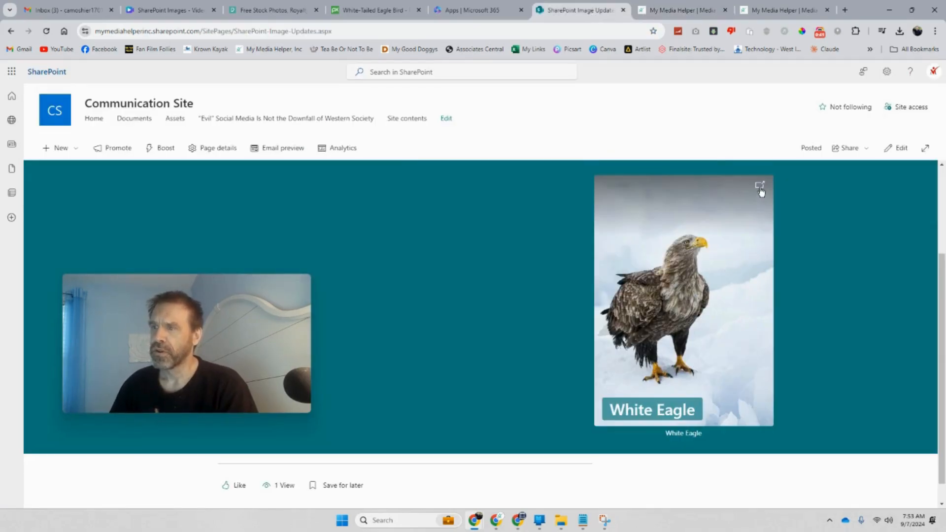
click(760, 189)
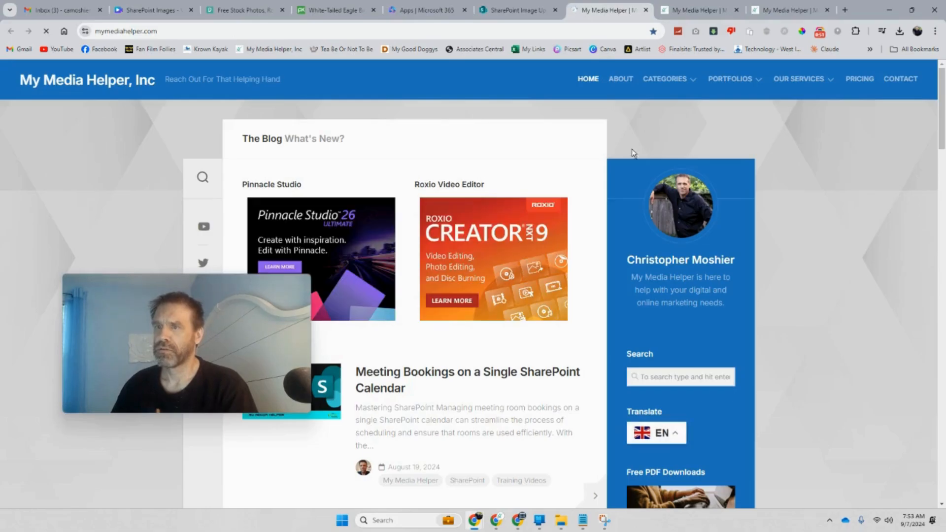
click(515, 9)
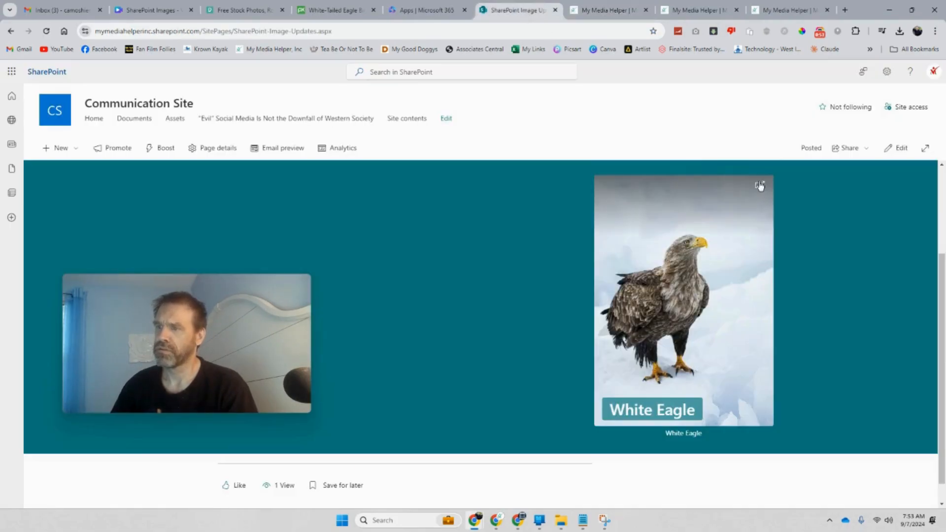